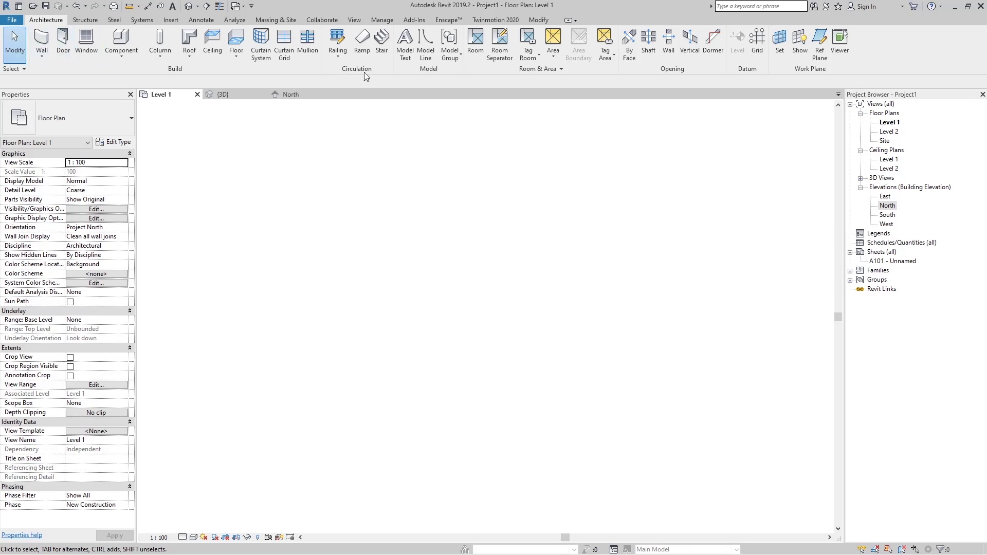
# - Start a ramp on Level 1 and sketch its first straight run, 1200 long
pyautogui.click(363, 47)
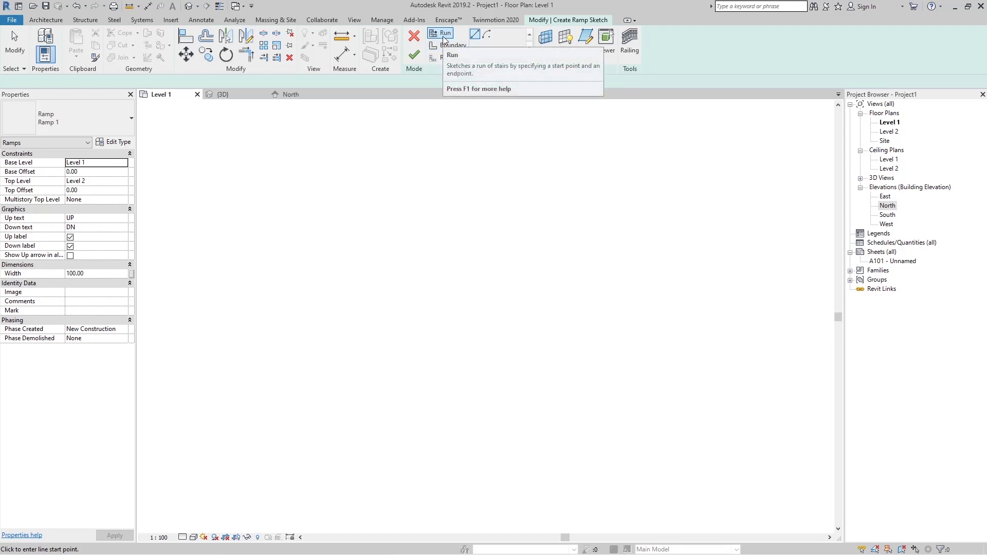
pyautogui.click(420, 258)
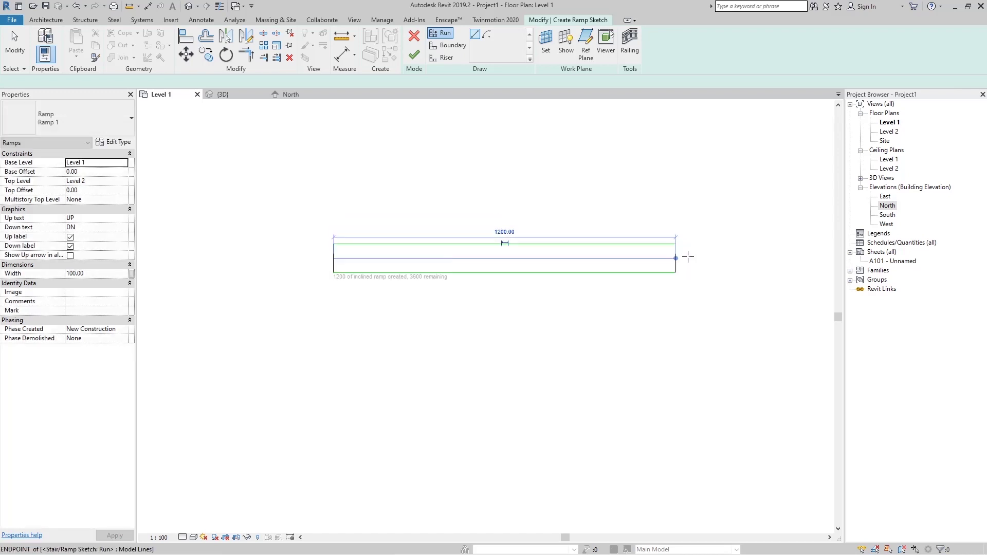
pyautogui.click(688, 258)
pyautogui.scroll(2, 322, 278)
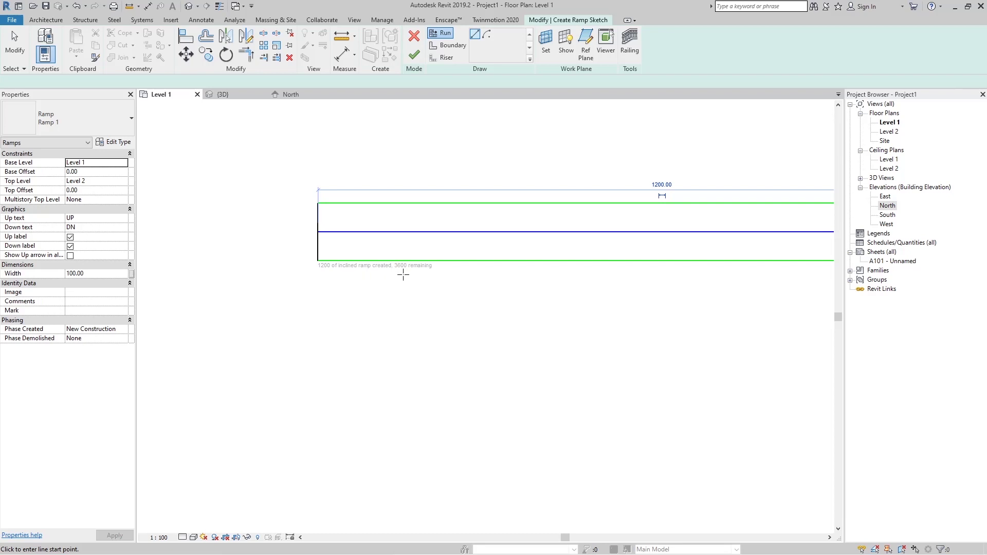
pyautogui.scroll(-2, 349, 232)
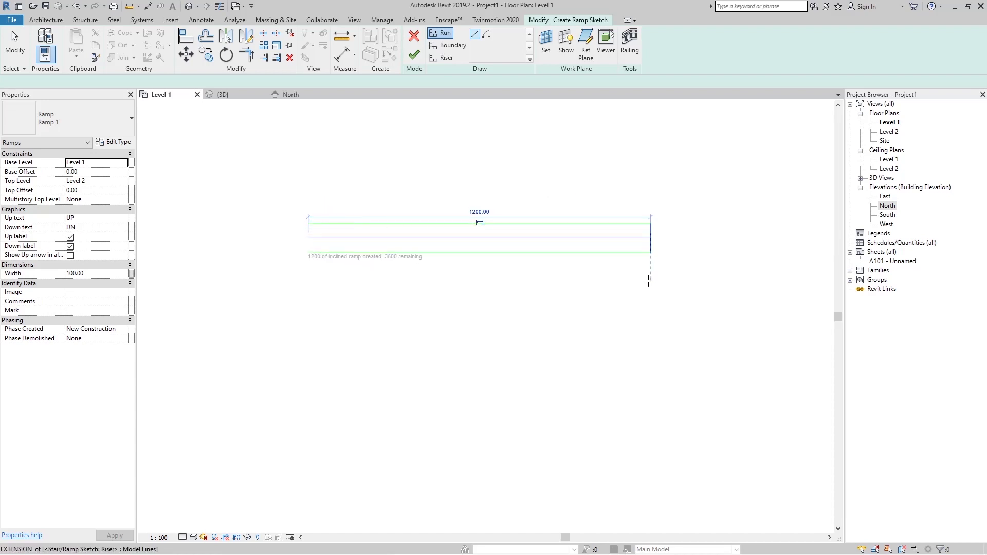
pyautogui.click(118, 146)
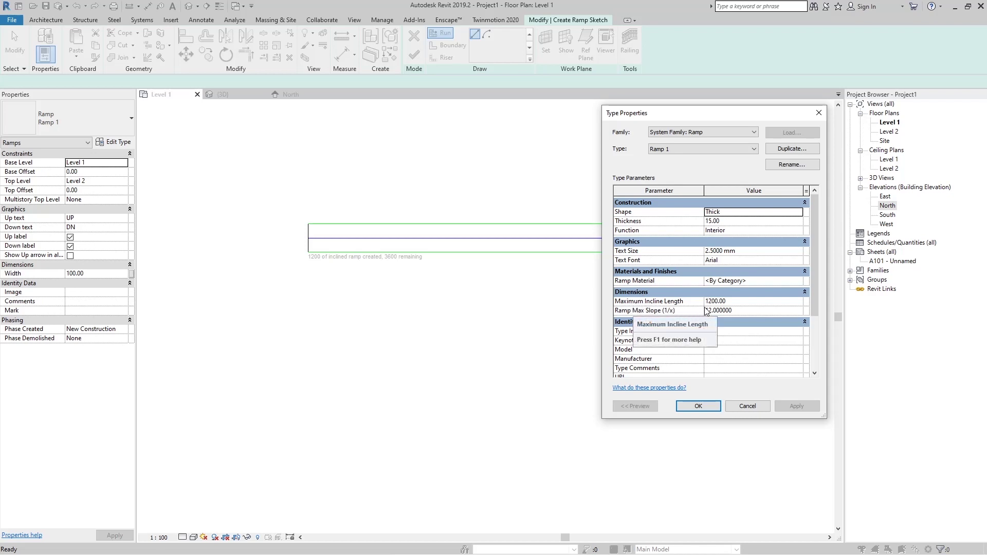
pyautogui.click(735, 302)
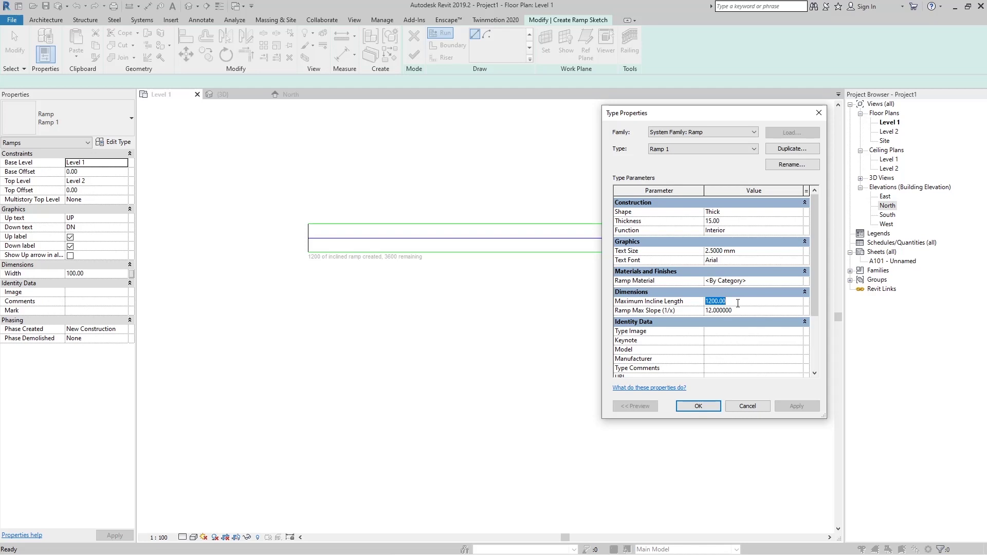
pyautogui.click(704, 407)
pyautogui.click(651, 274)
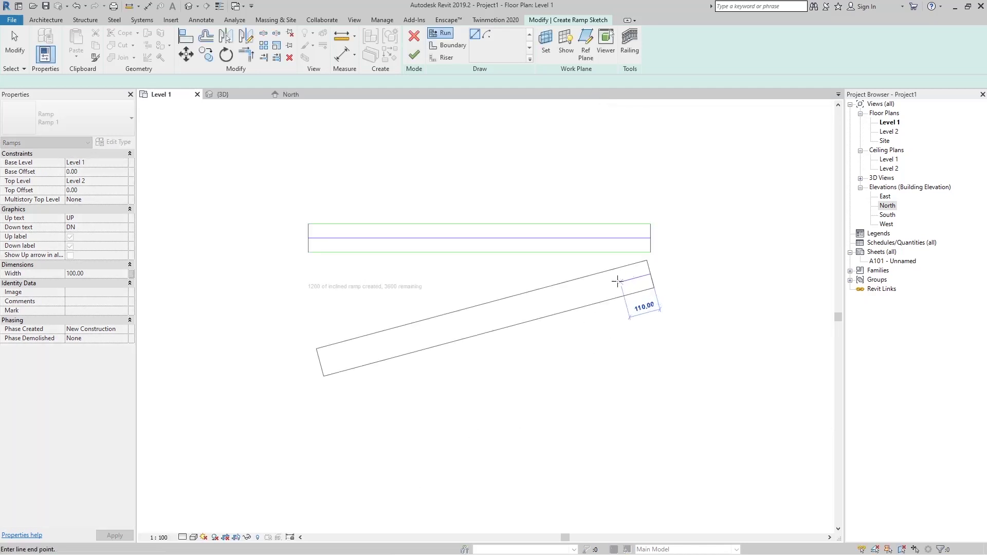
# - End the second ramp run at the left side of the plan
pyautogui.rightClick(307, 273)
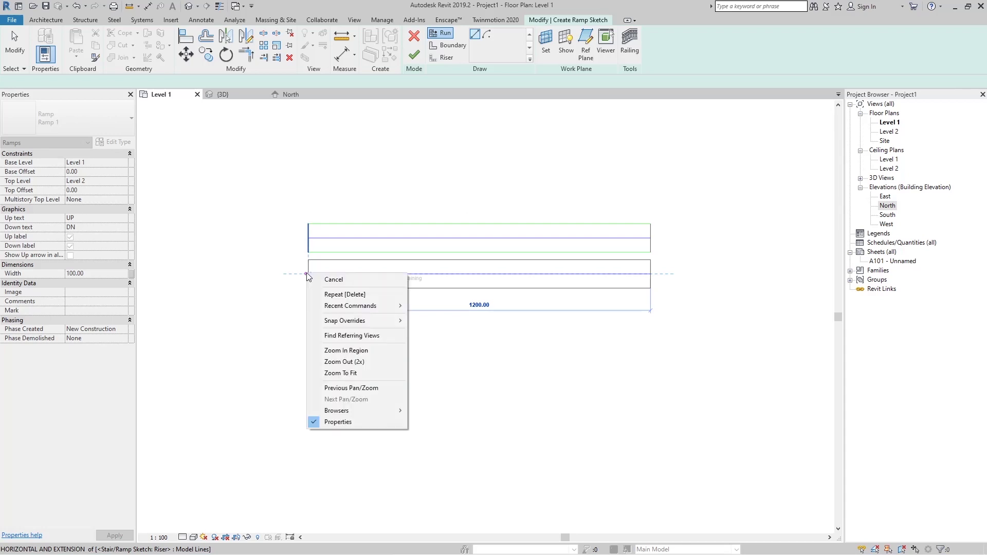
pyautogui.press('Escape')
pyautogui.click(308, 274)
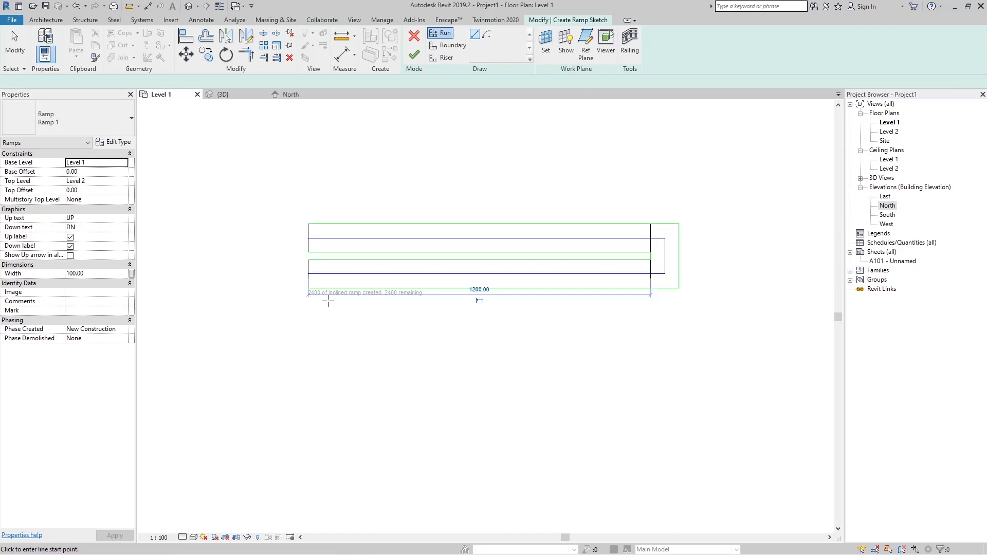
pyautogui.scroll(2, 306, 292)
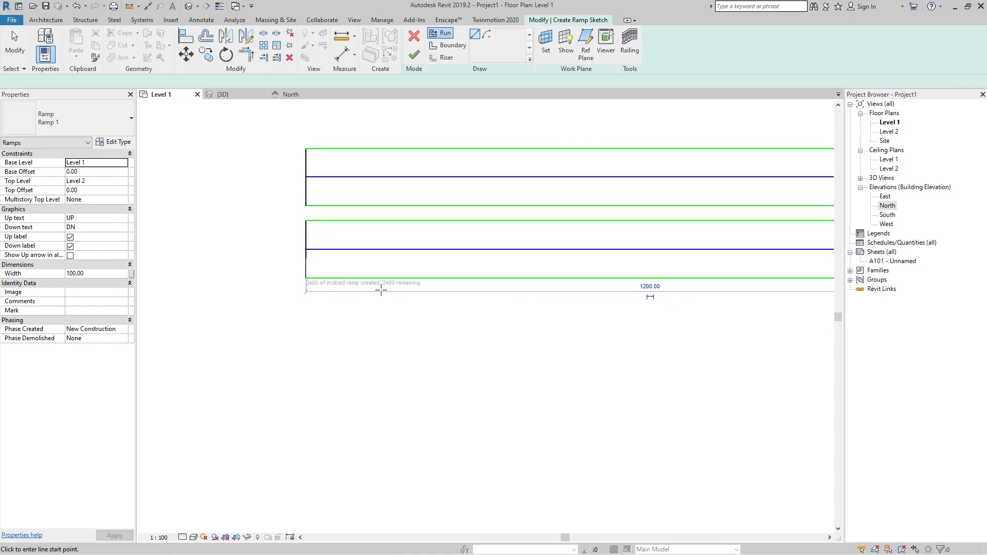
pyautogui.scroll(-3, 308, 294)
pyautogui.scroll(1, 436, 317)
# - Sketch the third and fourth 1200 runs in alternating directions and finish Ramp 1
pyautogui.click(286, 304)
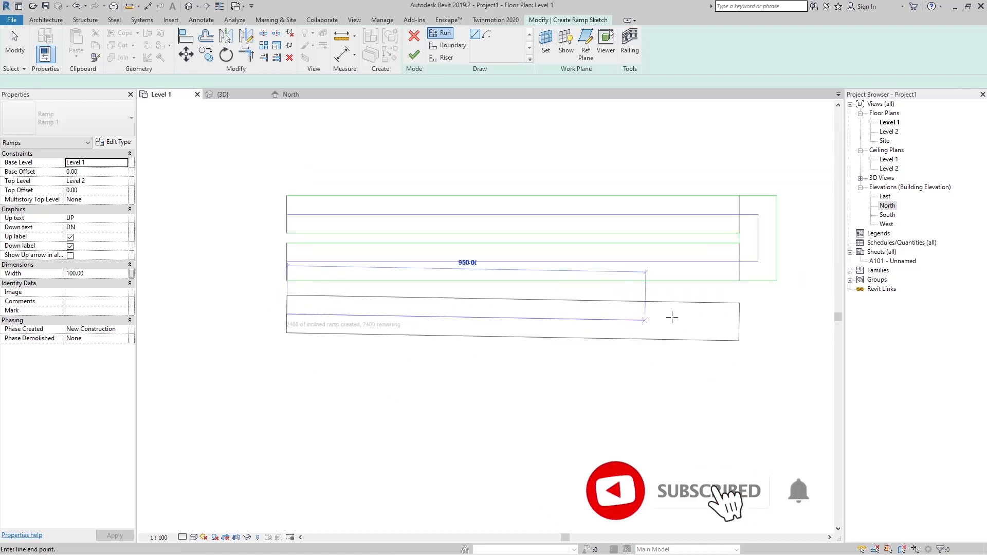
pyautogui.click(738, 305)
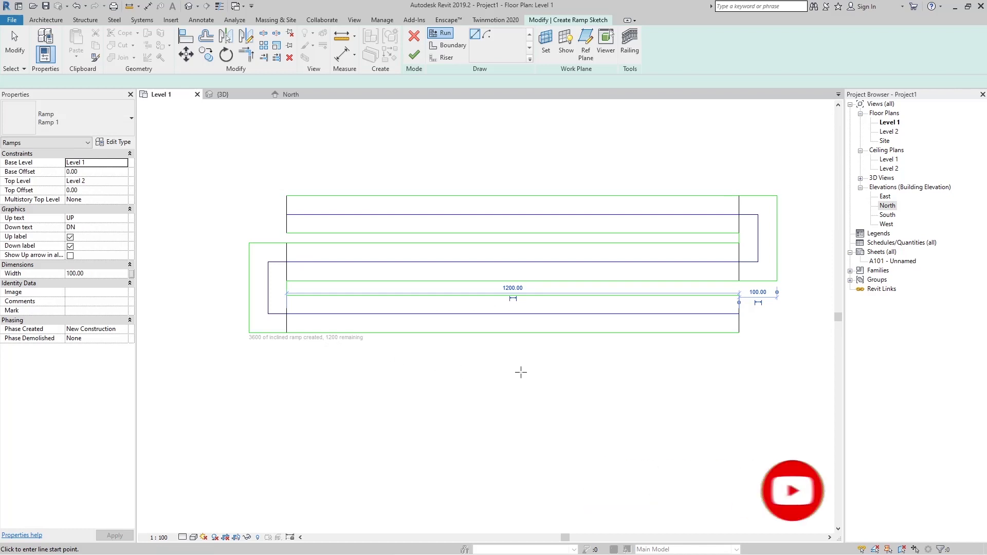
pyautogui.click(739, 374)
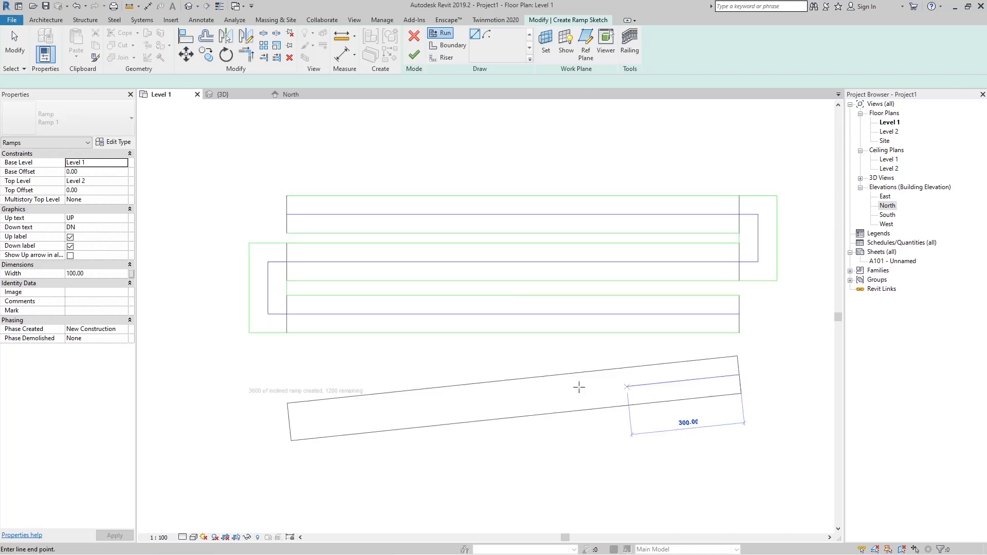
pyautogui.click(290, 374)
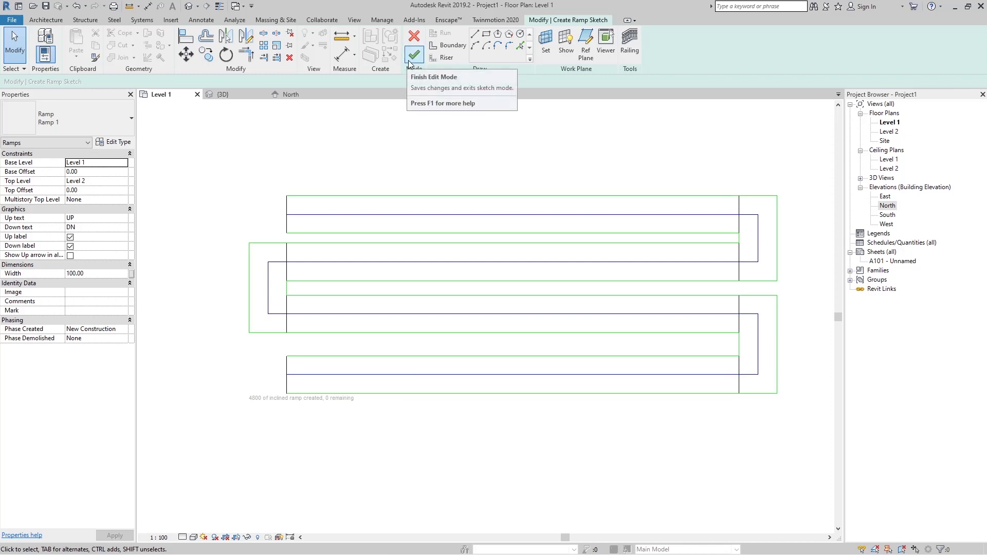
pyautogui.click(413, 62)
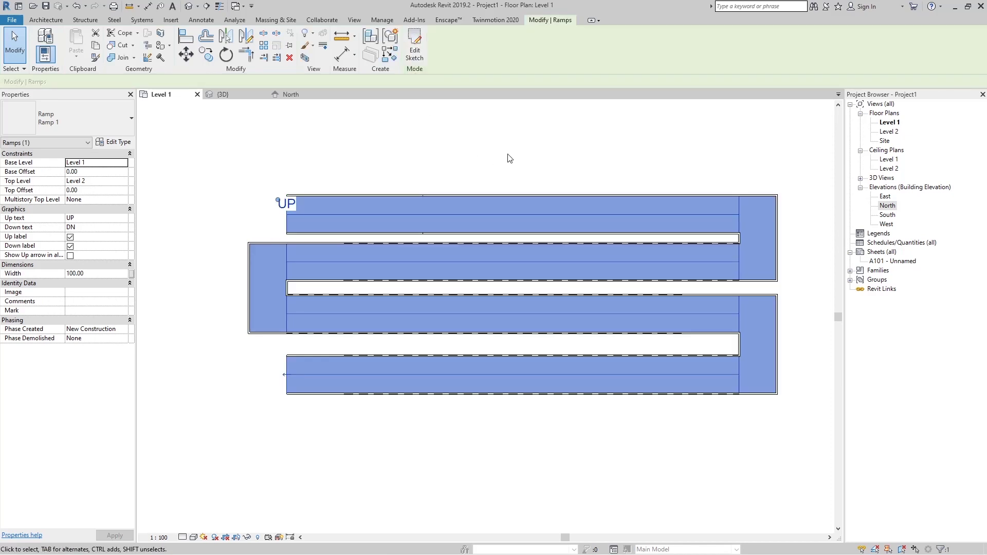
# - Orbit the 3D view, then confirm in the North elevation that Level 2 sits at 400
pyautogui.click(226, 95)
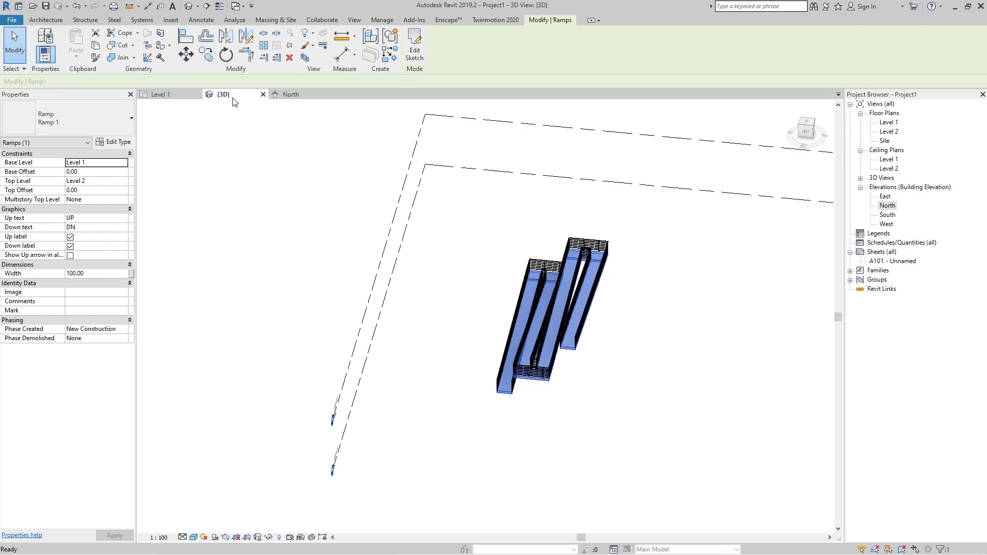
pyautogui.keyDown('shift'); pyautogui.moveTo(639, 372); pyautogui.dragTo(634, 408, button='middle'); pyautogui.keyUp('shift')
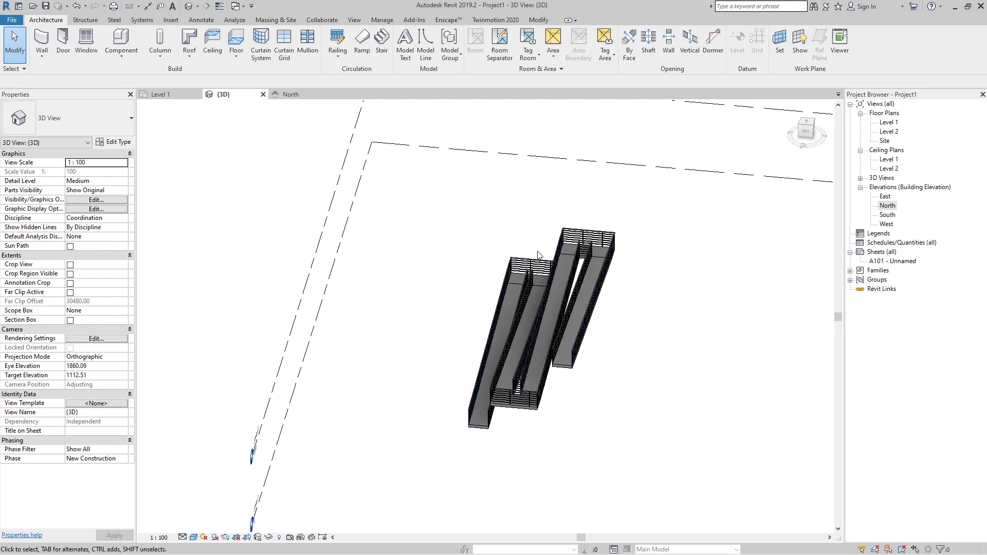
pyautogui.click(292, 94)
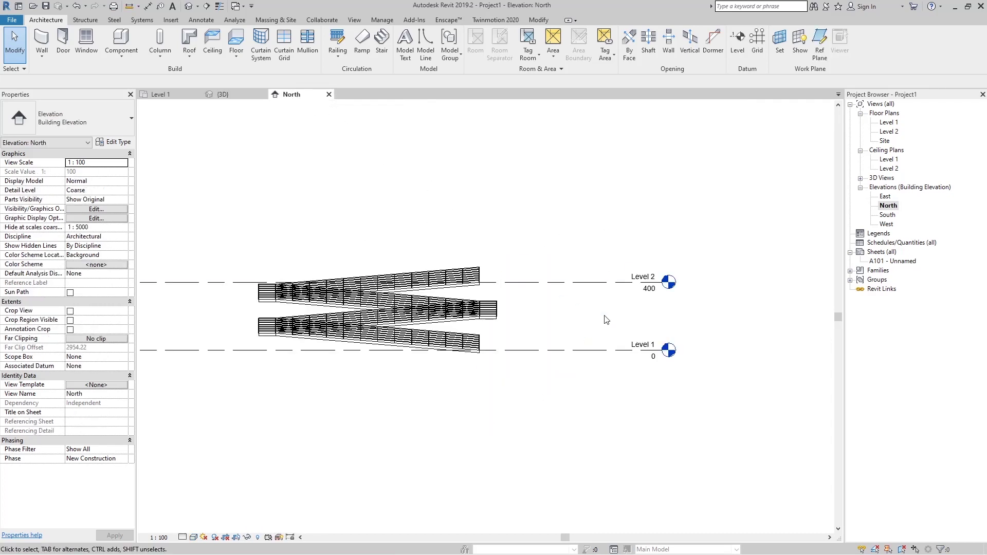
pyautogui.click(635, 282)
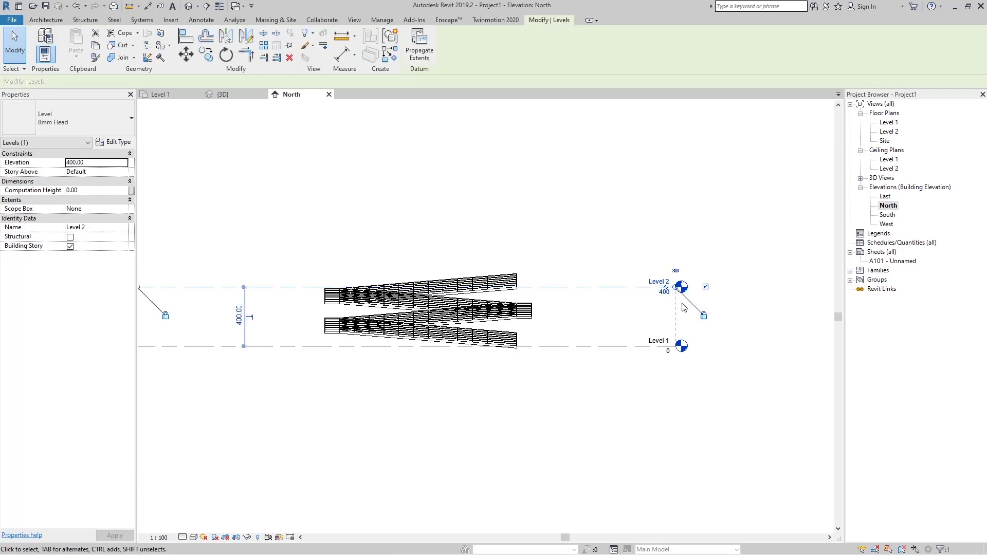
# - Back in the 3D view, select the switchback Ramp 1
pyautogui.click(235, 94)
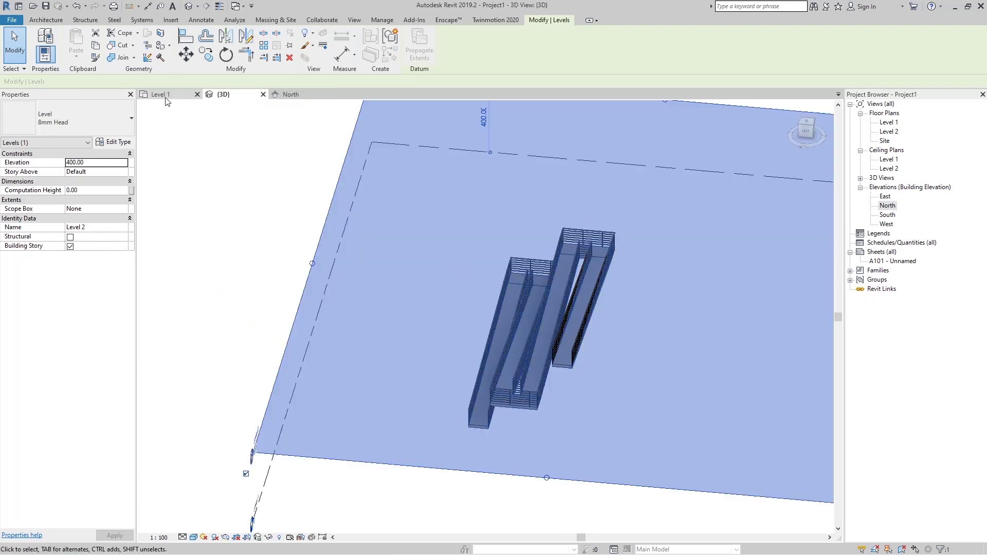
pyautogui.click(591, 378)
pyautogui.click(568, 369)
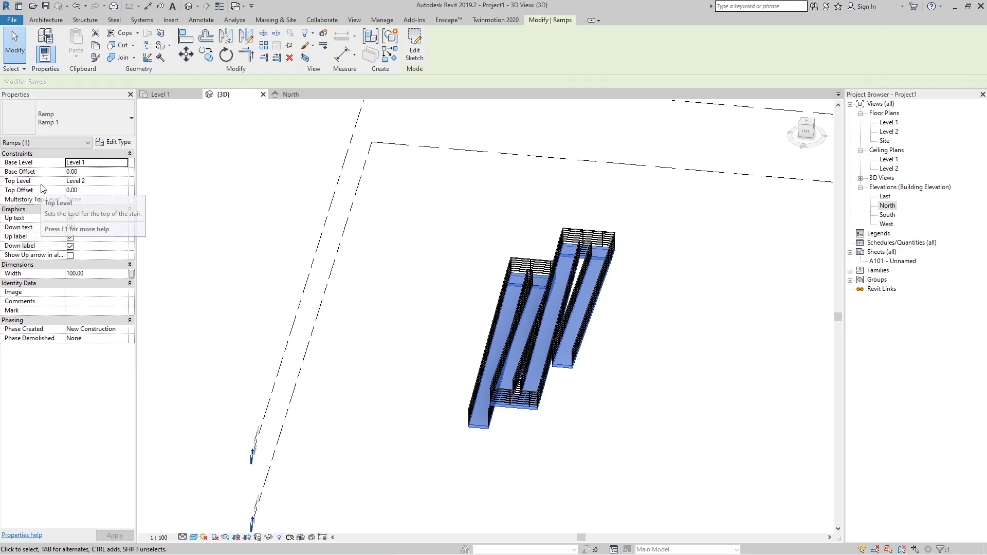
# - Set Ramp 1's type Ramp Max Slope (1/x) from 12 to 1, then return to Level 1
pyautogui.click(116, 144)
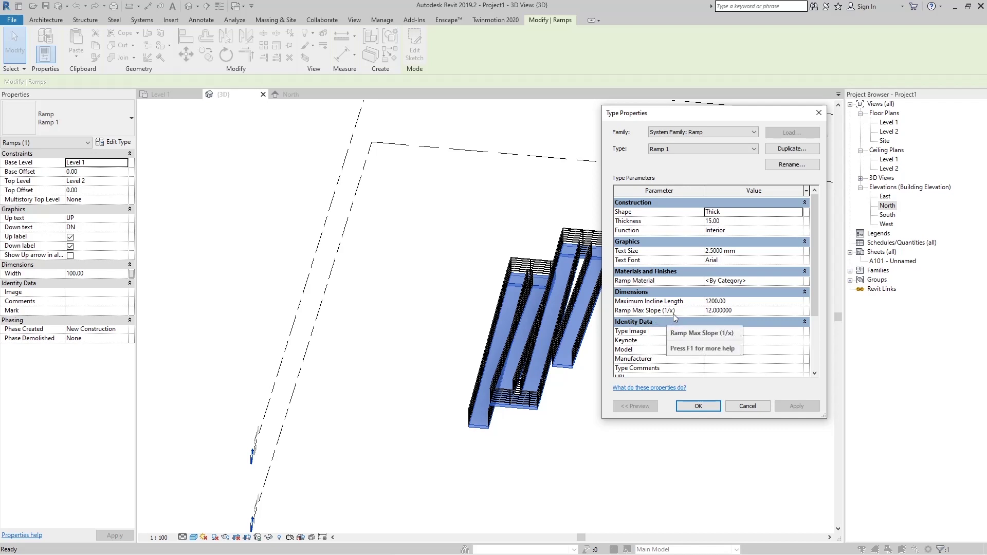
pyautogui.click(740, 311)
pyautogui.write('1')
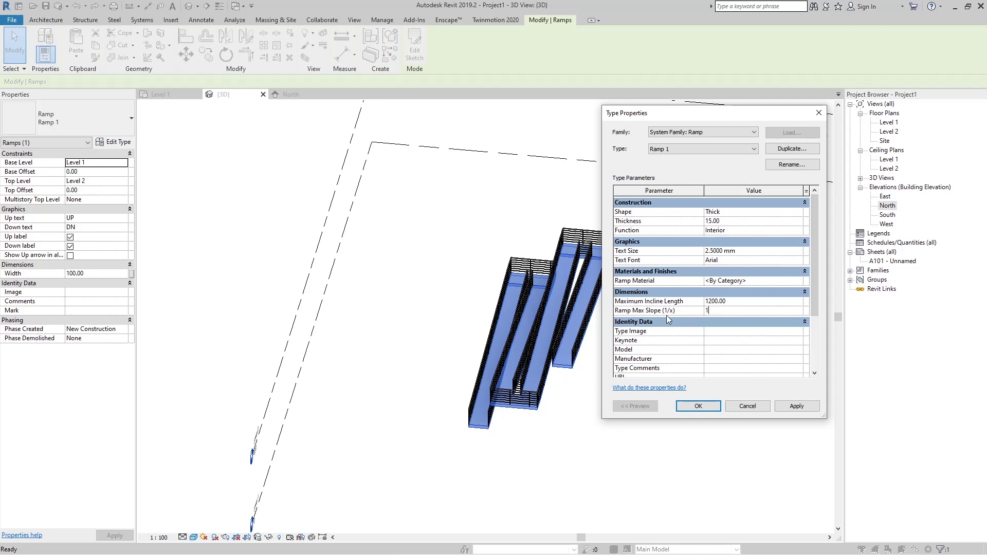
pyautogui.click(786, 407)
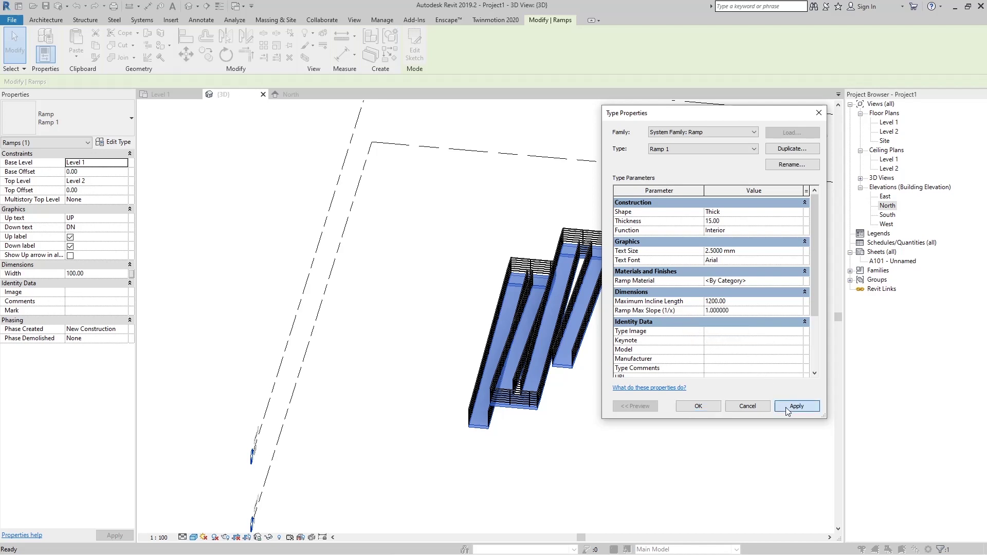
pyautogui.click(708, 409)
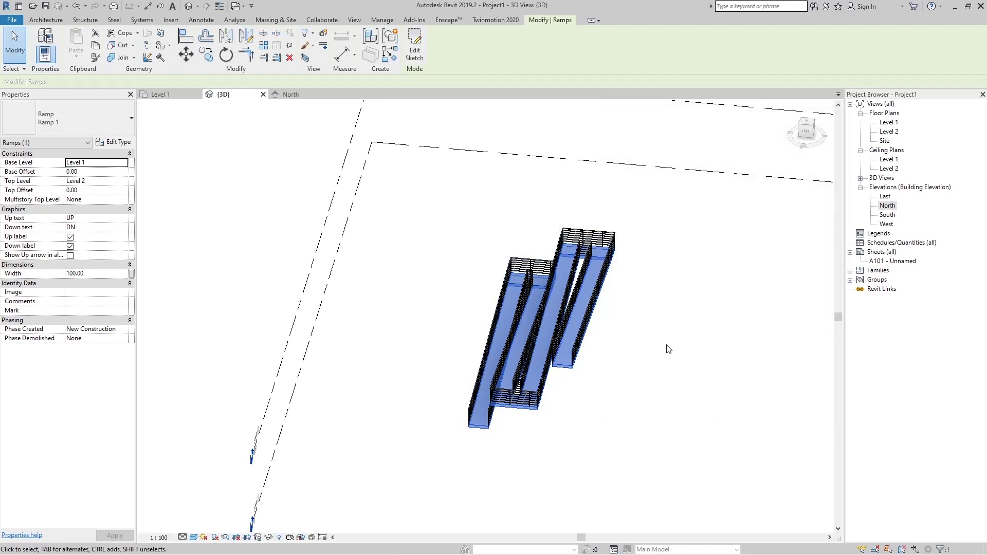
pyautogui.hotkey('ctrl', 'Tab')
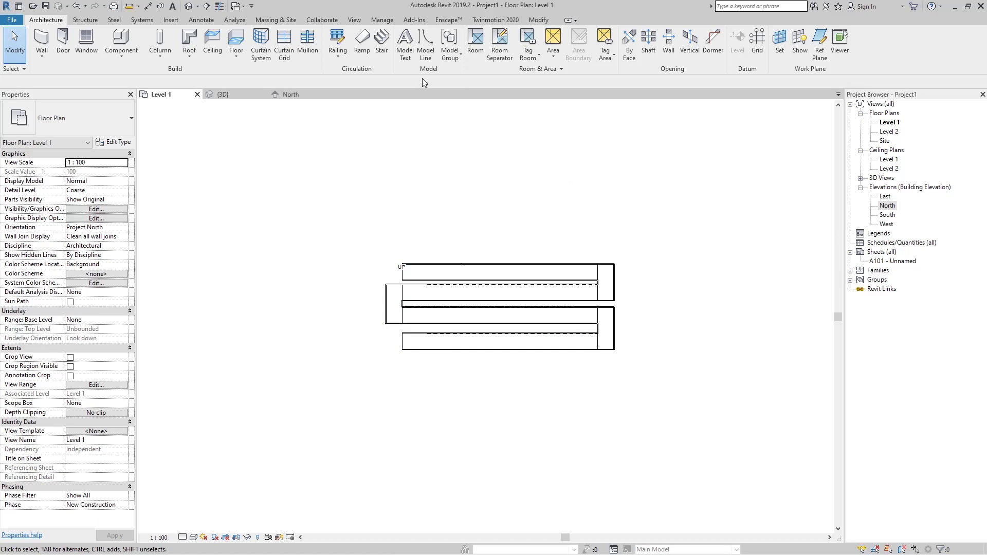
# - Sketch a single 400-long straight ramp run below the switchback and finish it
pyautogui.click(362, 44)
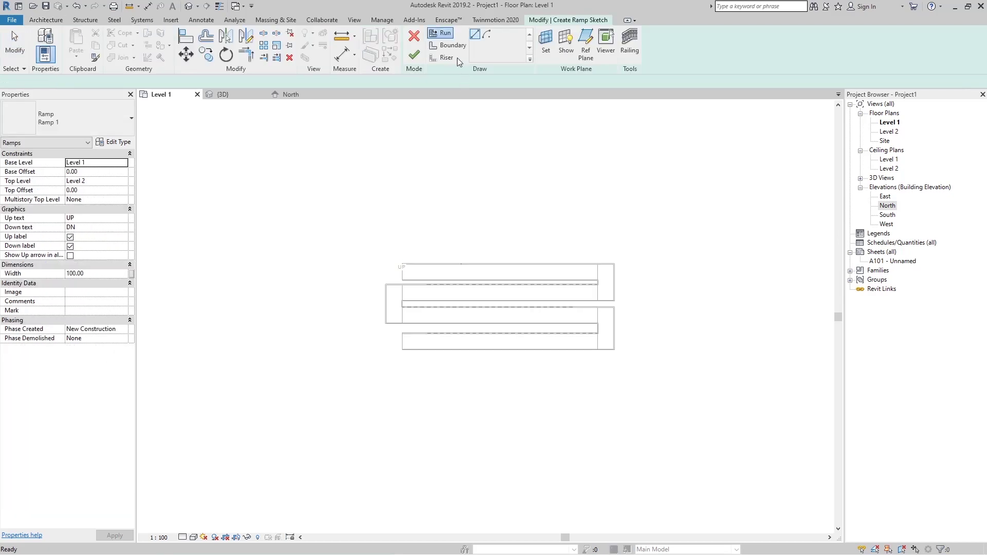
pyautogui.click(403, 384)
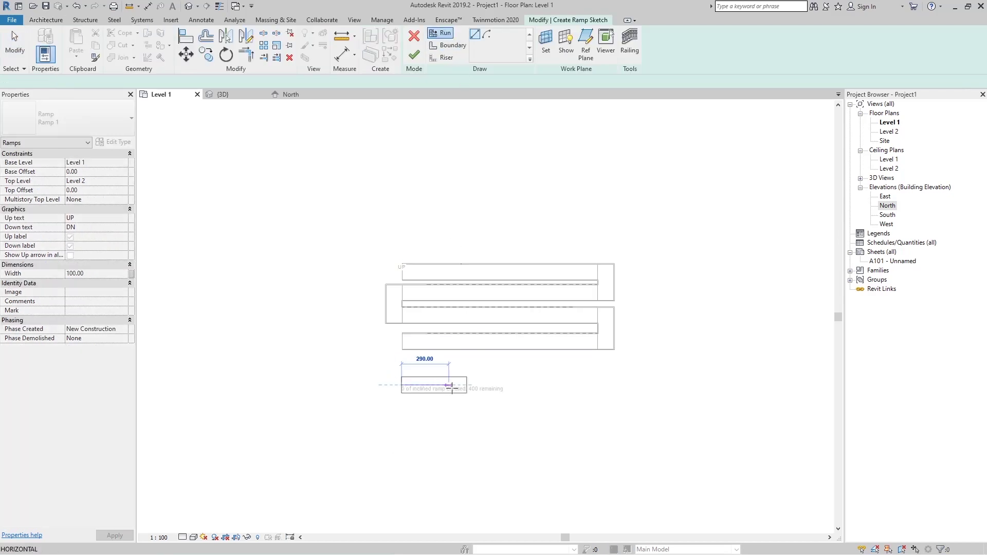
pyautogui.scroll(2, 458, 388)
pyautogui.scroll(1, 483, 384)
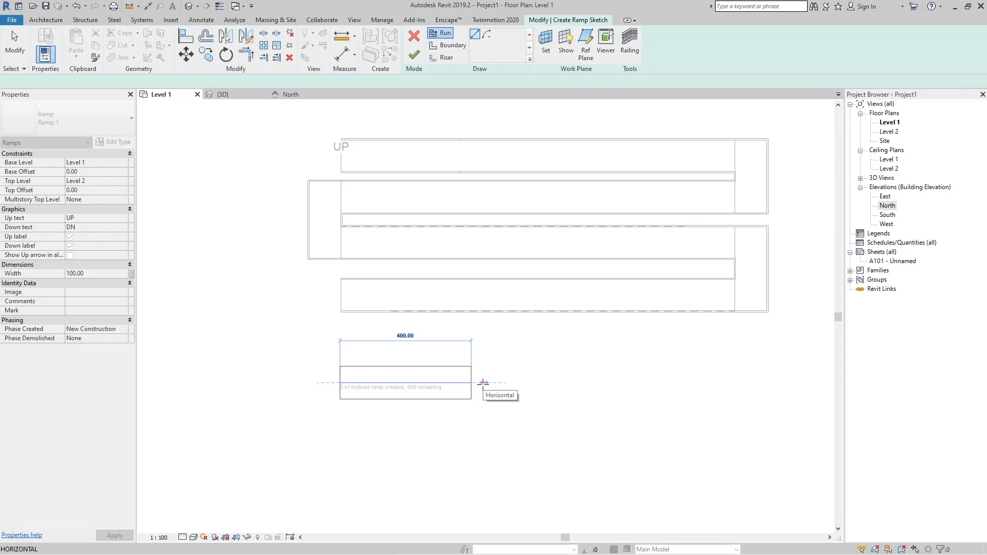
pyautogui.click(483, 383)
pyautogui.press('Escape')
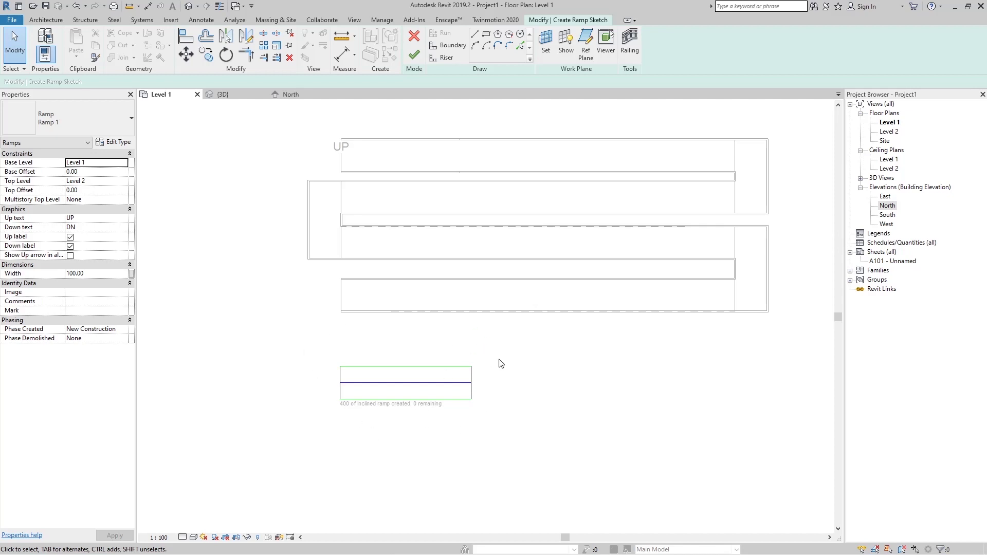
pyautogui.click(414, 54)
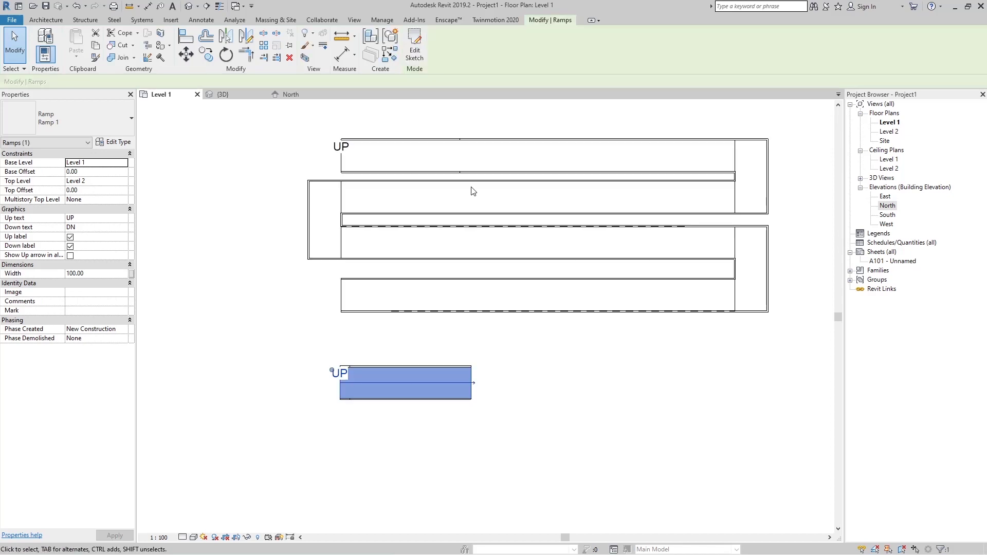
# - Inspect the new steep ramp in 3D and in the North elevation
pyautogui.click(236, 93)
pyautogui.click(711, 441)
pyautogui.keyDown('shift'); pyautogui.moveTo(712, 440); pyautogui.dragTo(532, 319, button='middle'); pyautogui.keyUp('shift')
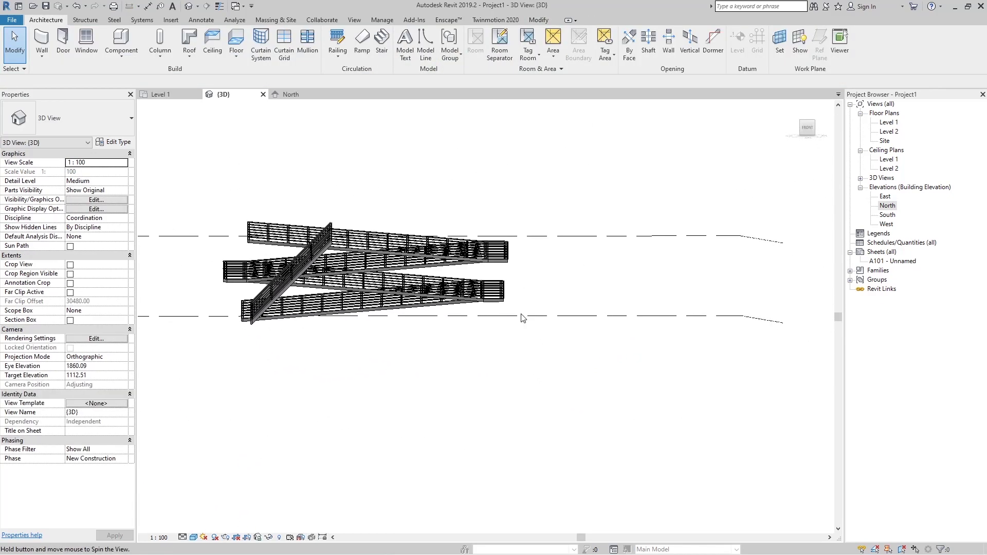
pyautogui.click(300, 97)
pyautogui.scroll(2, 522, 319)
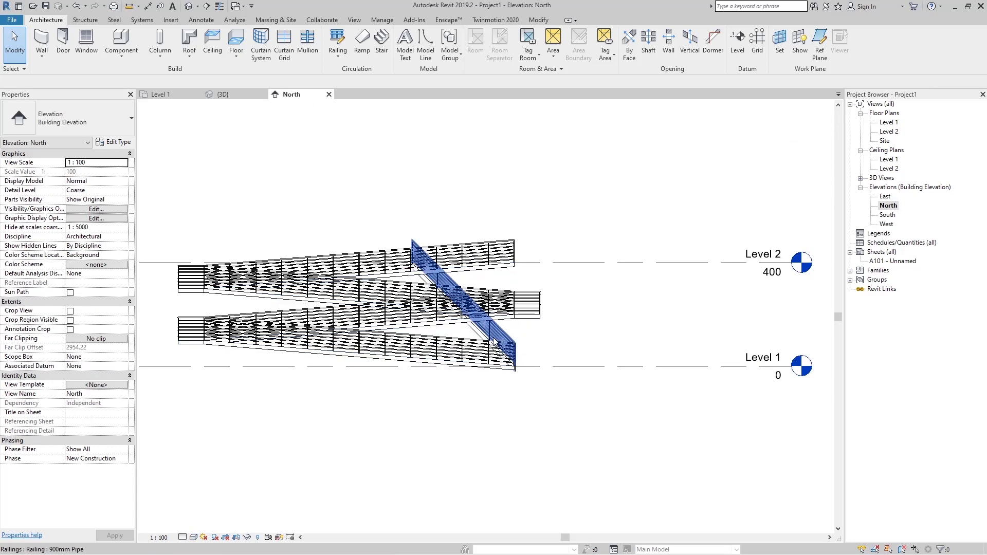
pyautogui.click(516, 317)
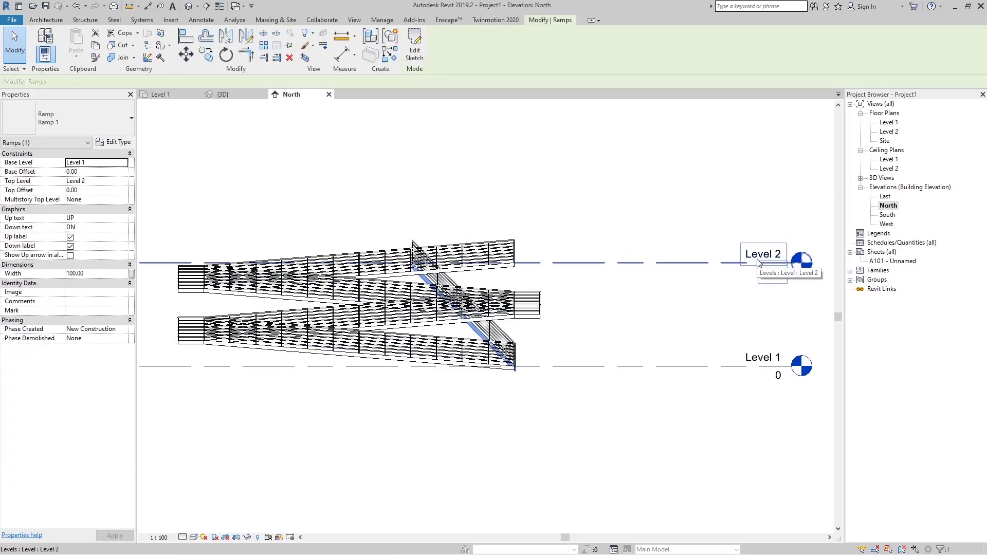
pyautogui.scroll(2, 471, 347)
pyautogui.scroll(-1, 515, 335)
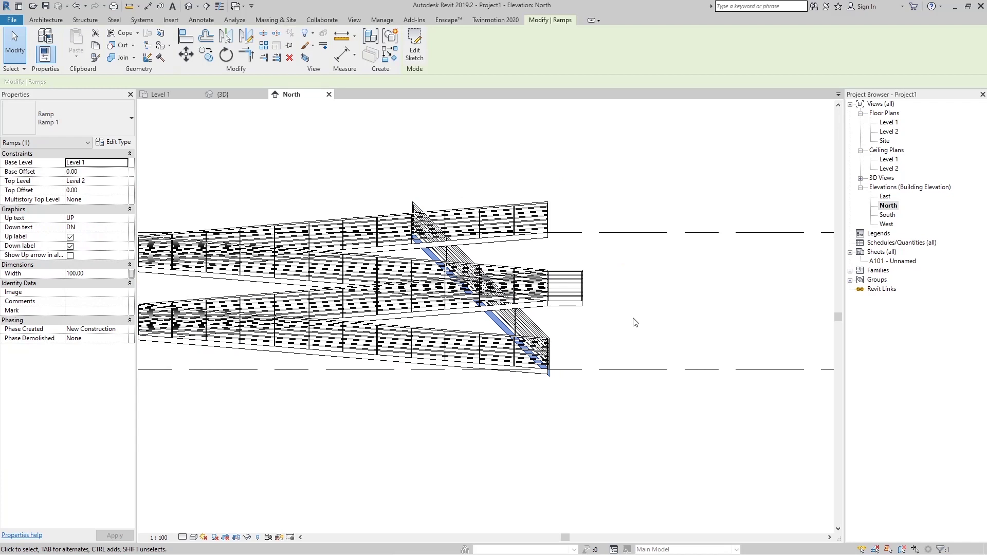
# - Drag the steep ramp with its railings right, apart from the switchback
pyautogui.press('Escape')
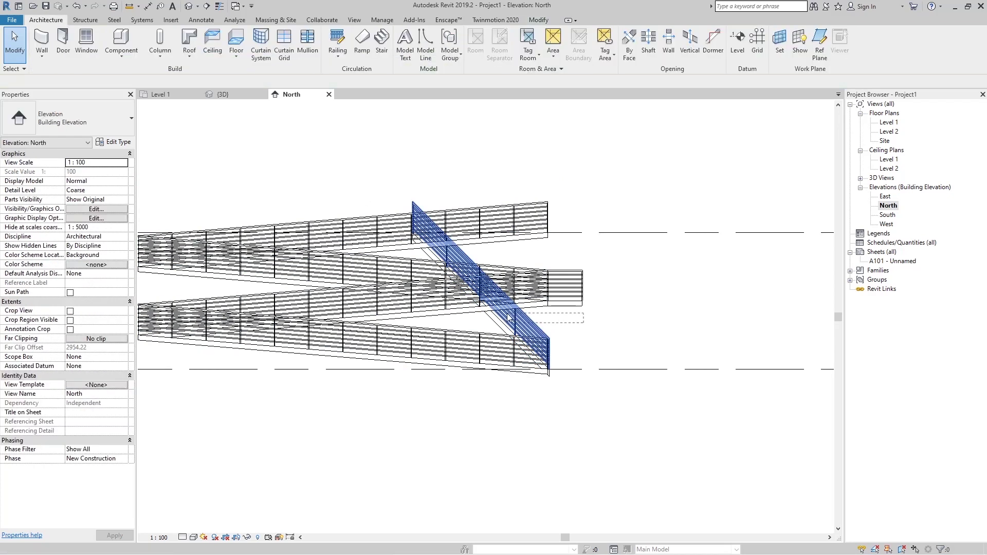
pyautogui.click(500, 323)
pyautogui.moveTo(501, 323); pyautogui.dragTo(720, 327)
pyautogui.click(690, 399)
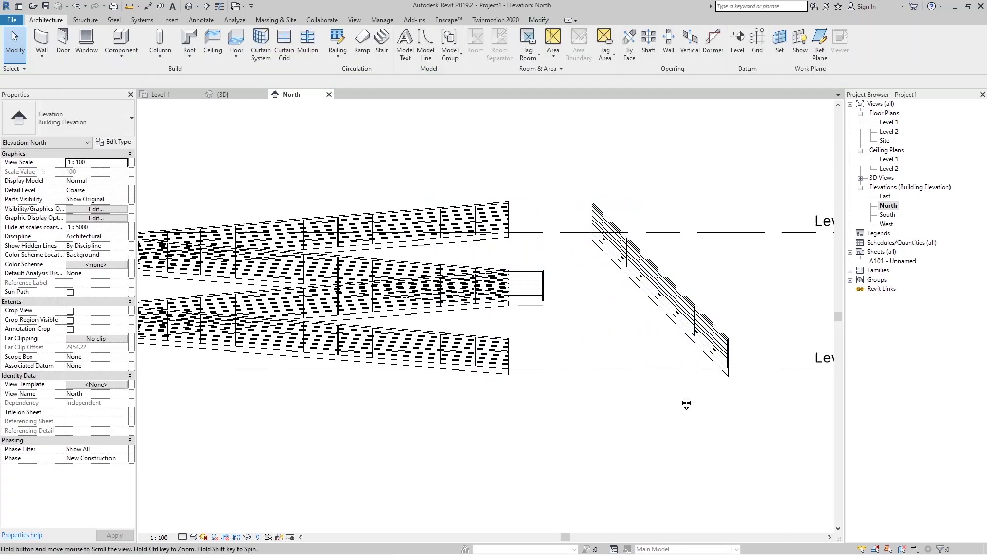
pyautogui.scroll(3, 633, 357)
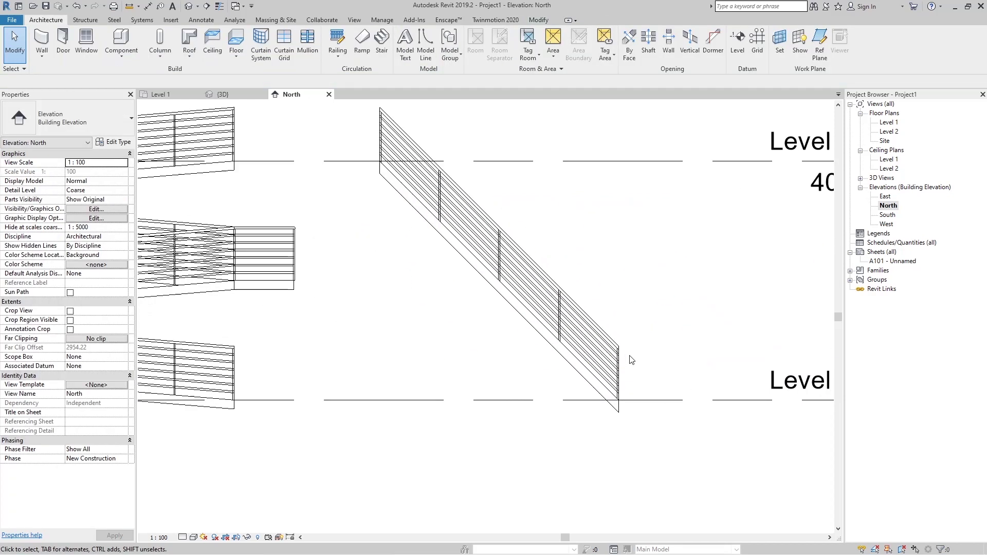
# - Add a 45.00° angular dimension between the steep ramp's lower edge and Level 1
pyautogui.click(148, 6)
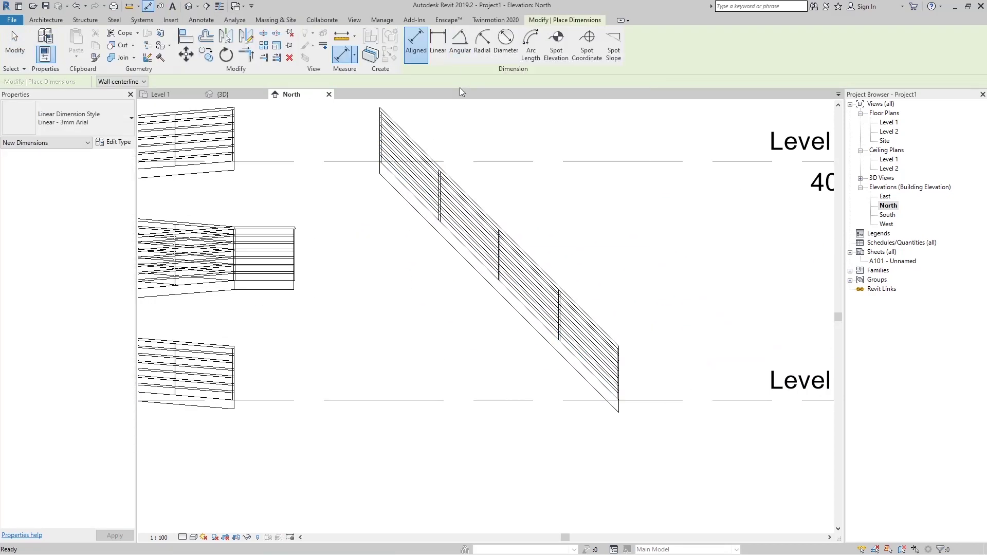
pyautogui.click(460, 44)
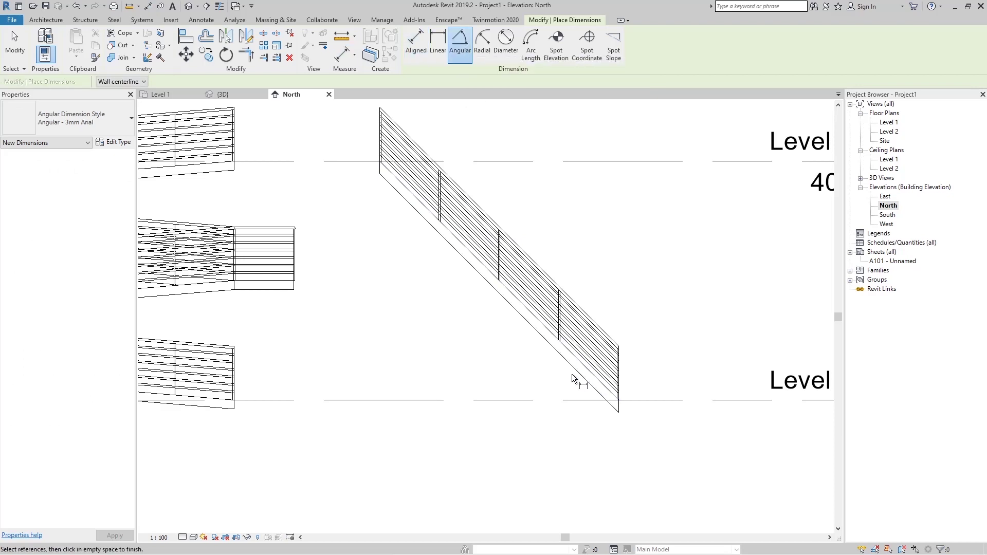
pyautogui.click(572, 372)
pyautogui.click(498, 400)
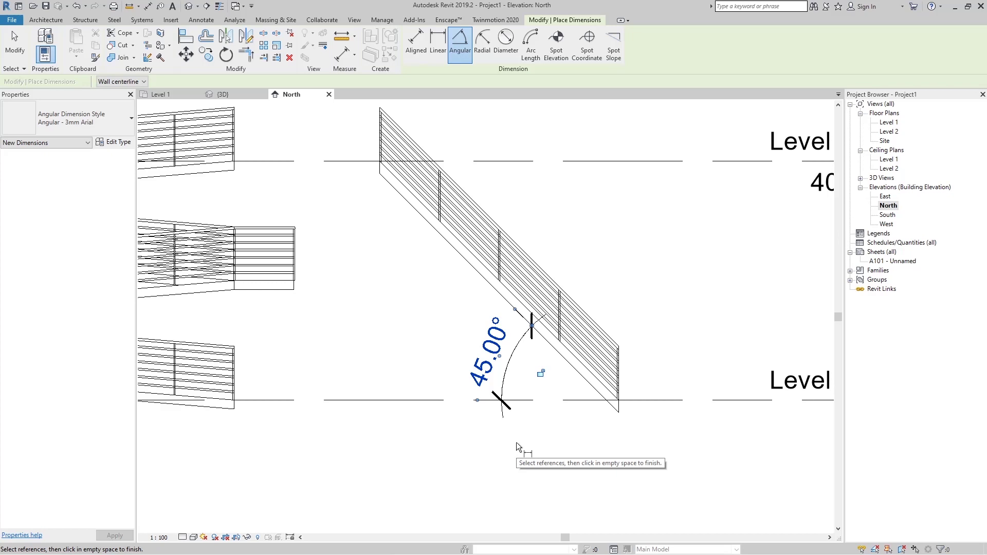
pyautogui.scroll(-3, 539, 422)
pyautogui.click(539, 421)
pyautogui.press('Escape')
pyautogui.press('Escape')
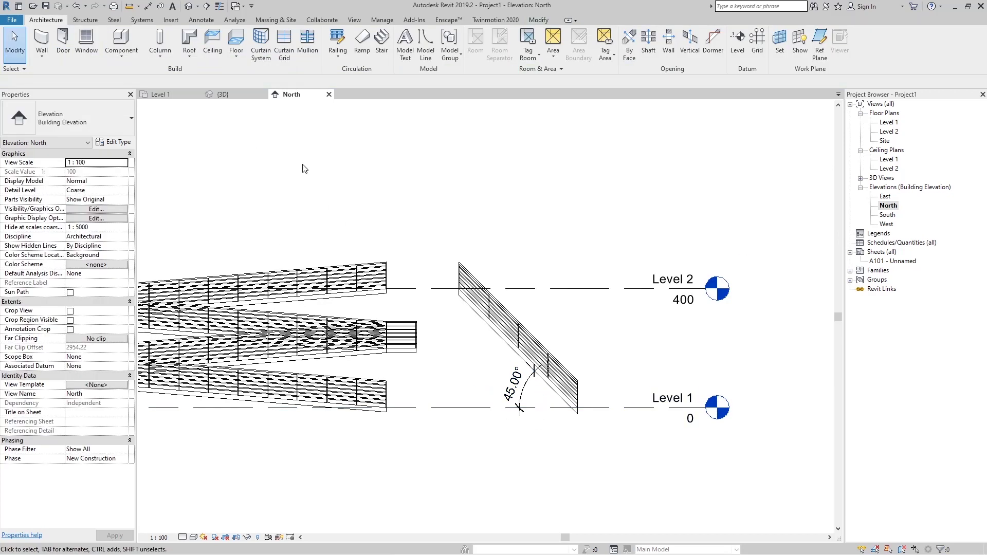
pyautogui.click(221, 97)
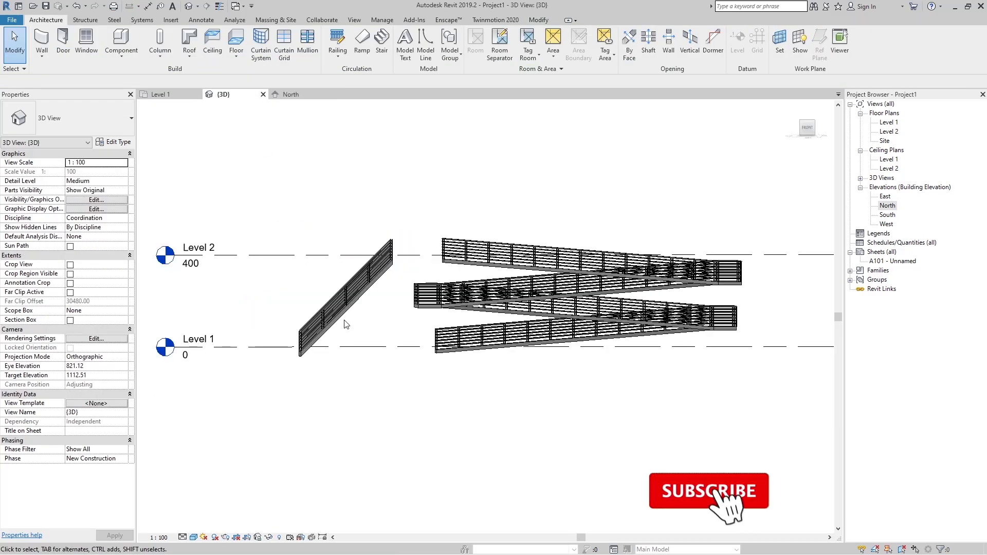
# - Orbit and pan the 3D view to look over both ramps
pyautogui.click(345, 321)
pyautogui.keyDown('shift'); pyautogui.moveTo(402, 379); pyautogui.dragTo(683, 430, button='middle'); pyautogui.keyUp('shift')
pyautogui.moveTo(534, 354); pyautogui.dragTo(683, 404, button='middle')
pyautogui.scroll(-2, 656, 397)
pyautogui.click(656, 396)
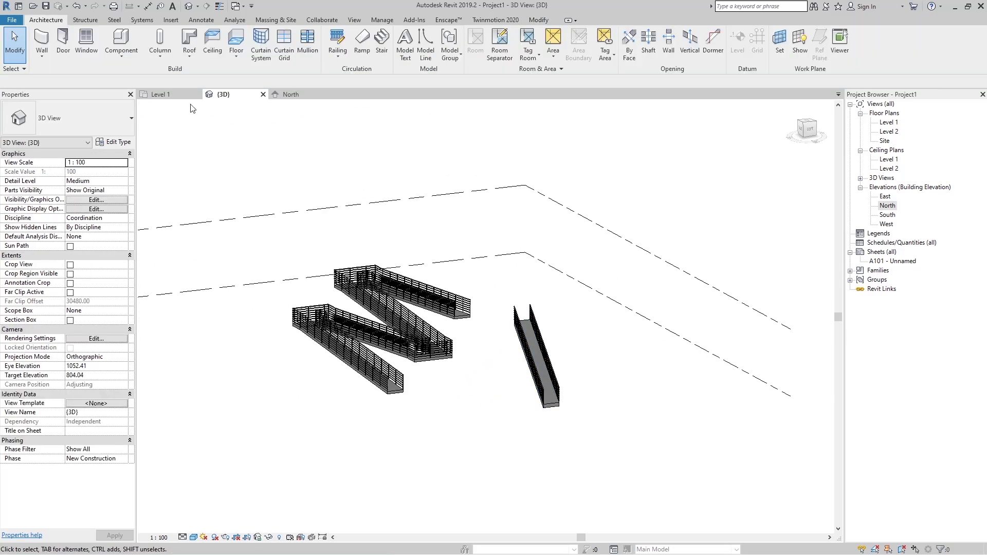
# - Return to the Level 1 plan, zoom out, and start a floor sketch
pyautogui.click(174, 94)
pyautogui.scroll(-5, 428, 385)
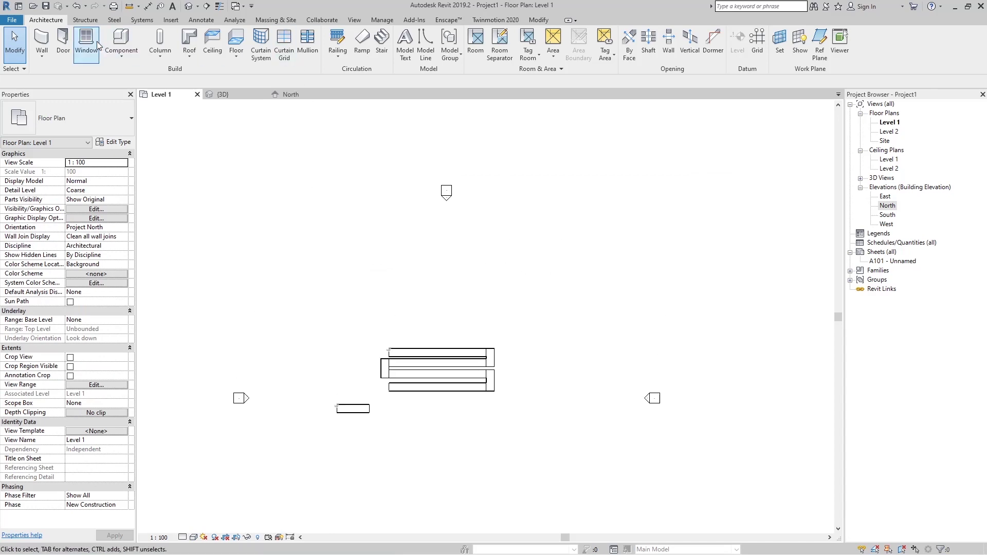
pyautogui.click(236, 42)
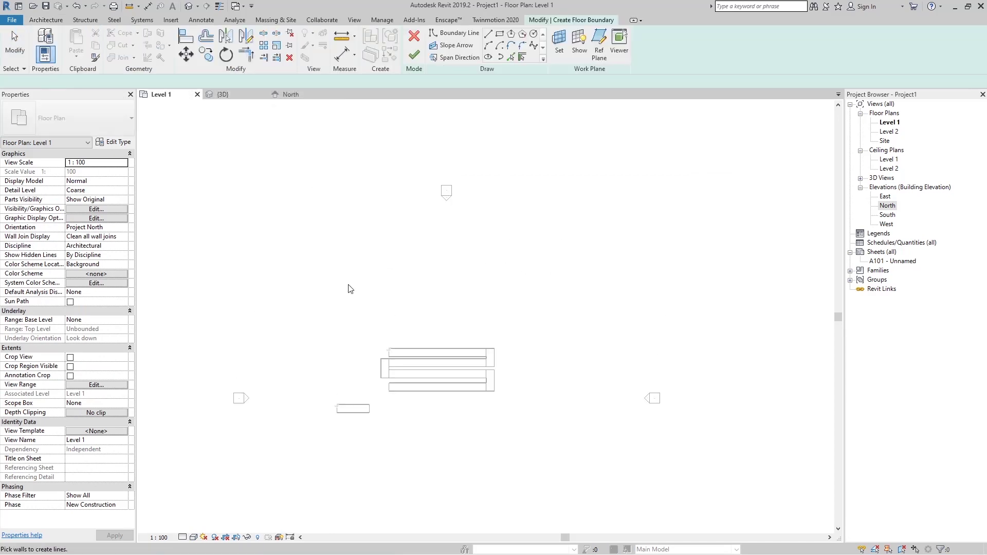
# - Draw a 4170 × 1610 rectangular floor above the ramps with 0 height offset
pyautogui.click(500, 34)
pyautogui.click(288, 203)
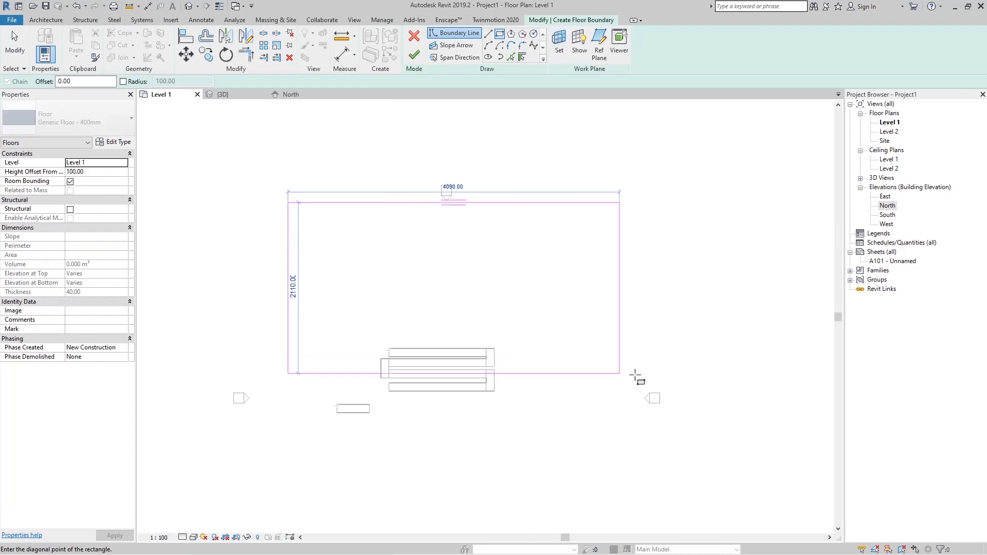
pyautogui.click(626, 333)
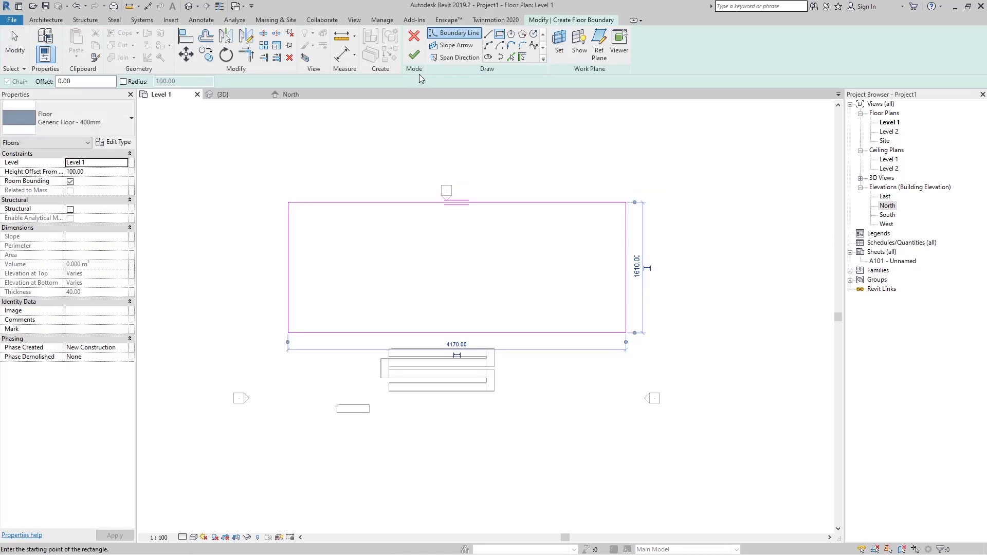
pyautogui.click(94, 172)
pyautogui.write('0')
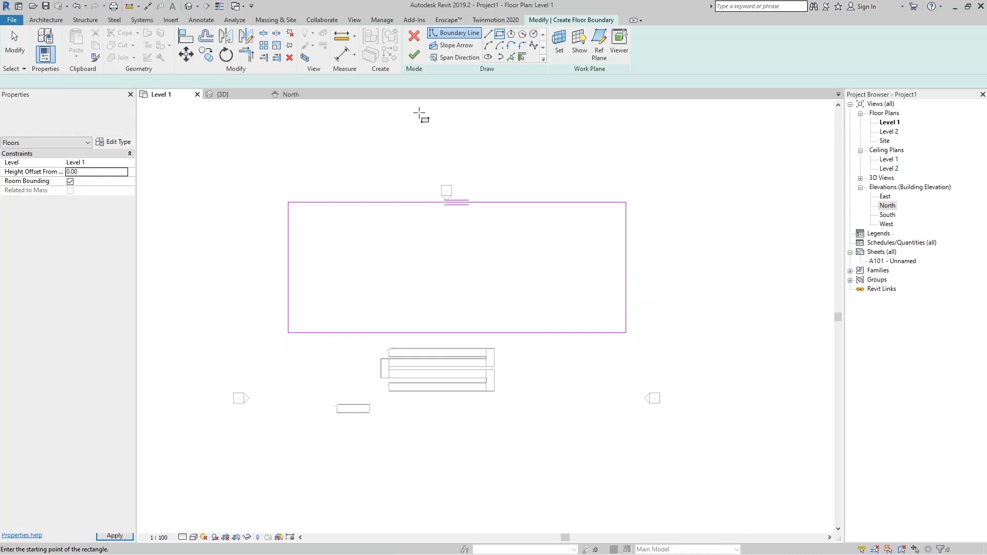
pyautogui.click(415, 54)
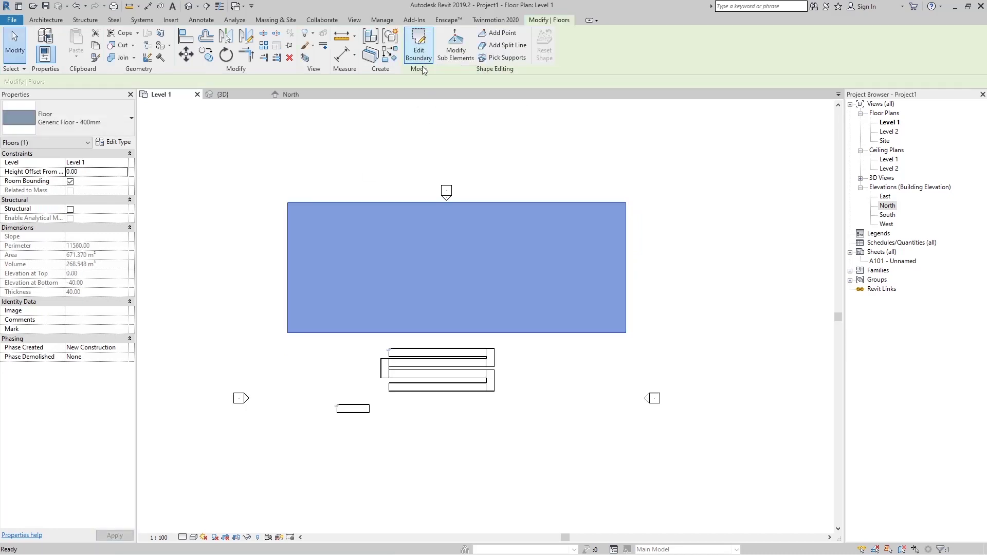
pyautogui.click(550, 169)
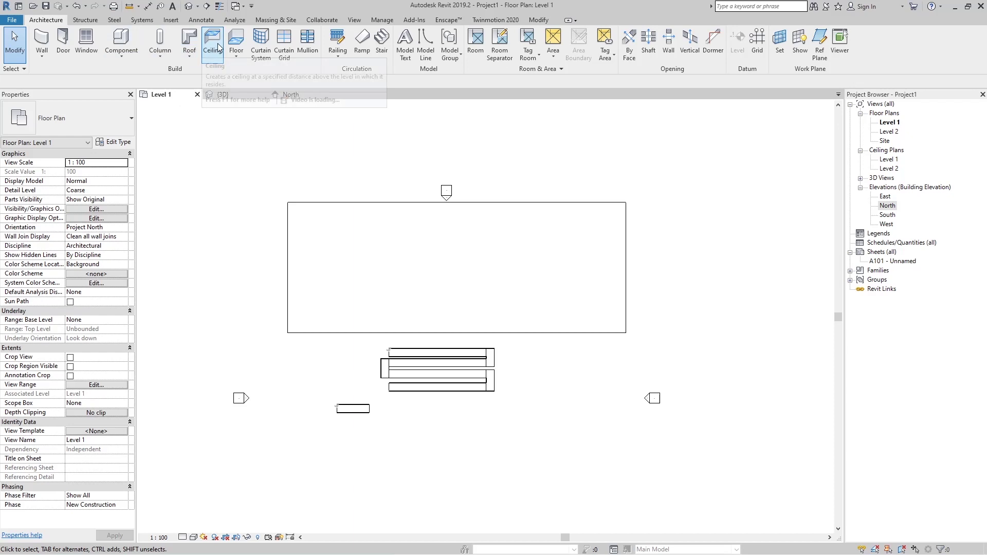
pyautogui.click(237, 40)
# - Draw a 1530 × 1250 rectangular floor at offset 120 inside the first slab
pyautogui.click(84, 172)
pyautogui.write('120')
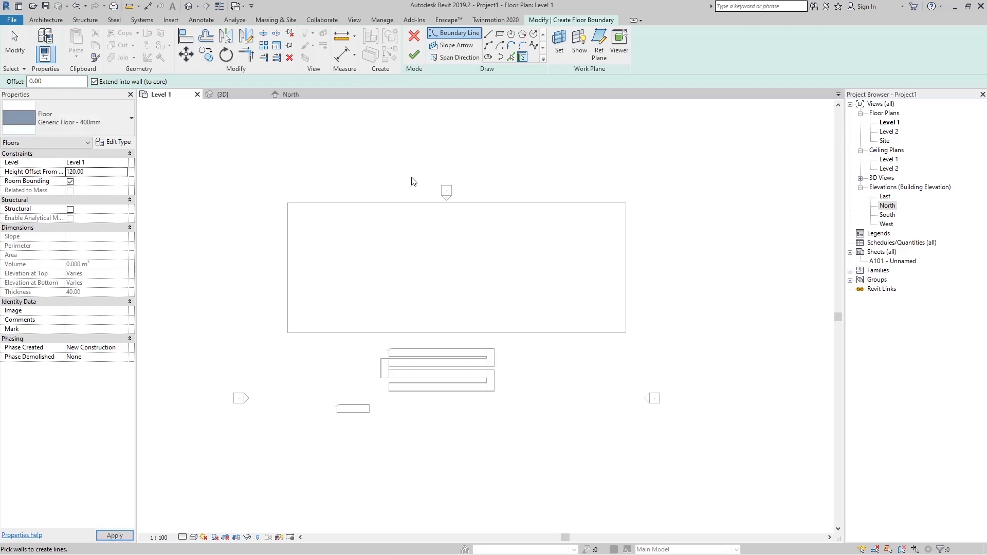
pyautogui.click(500, 34)
pyautogui.click(458, 217)
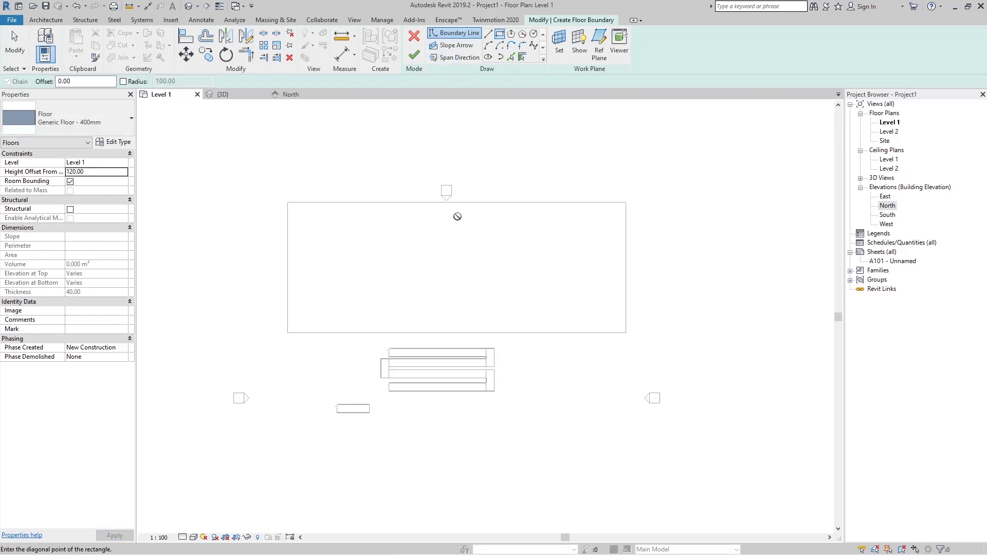
pyautogui.click(581, 318)
pyautogui.click(415, 55)
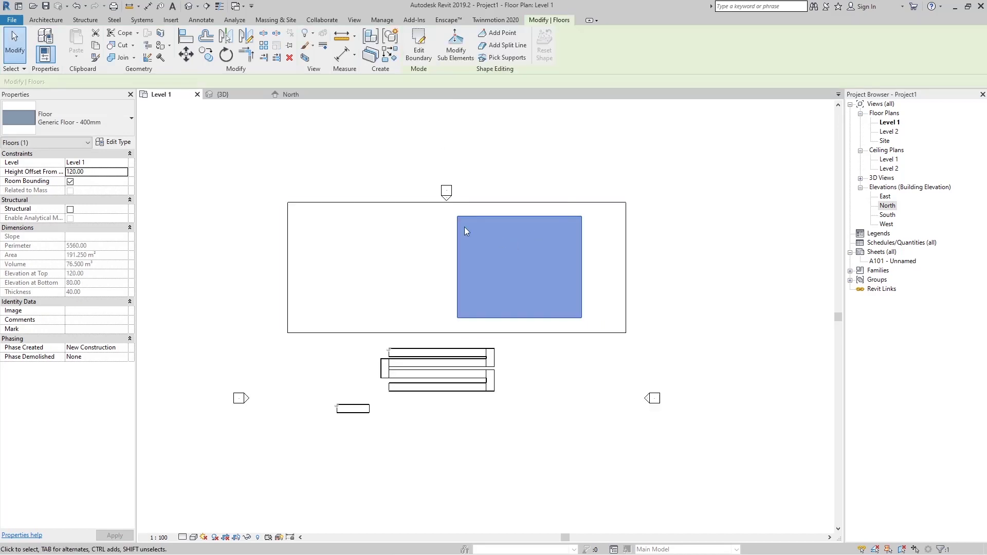
pyautogui.click(222, 94)
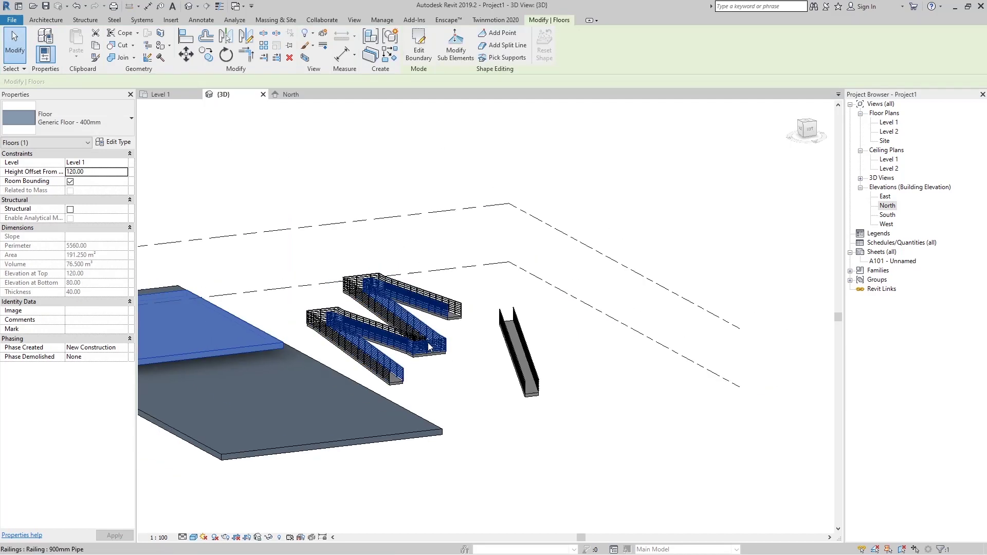
# - Clear the floor selection and return from the 3D view to the Level 1 plan
pyautogui.click(331, 437)
pyautogui.scroll(4, 410, 392)
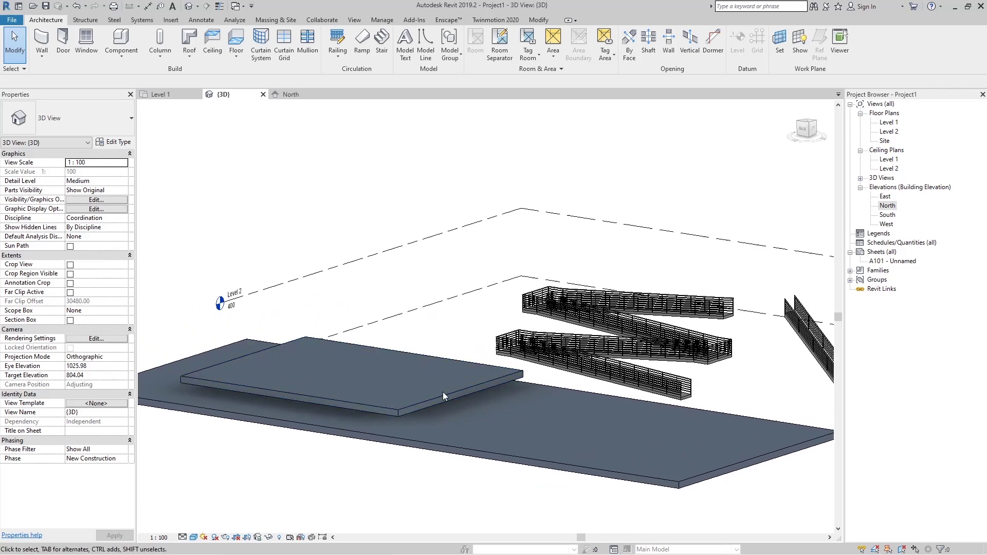
pyautogui.click(153, 97)
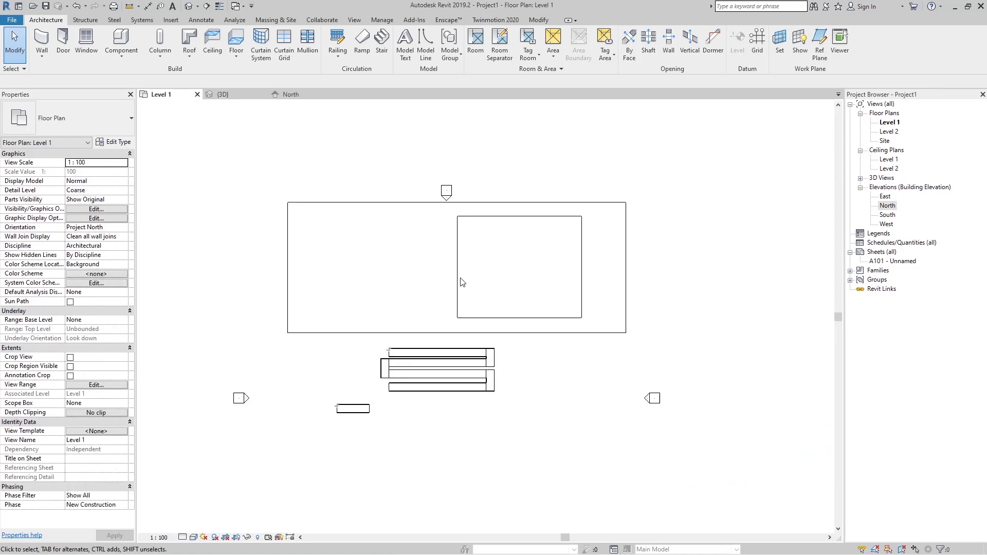
# - Start a straight ramp run with Top Level Level 1, Top Offset 120, and place its start point
pyautogui.click(362, 41)
pyautogui.click(445, 33)
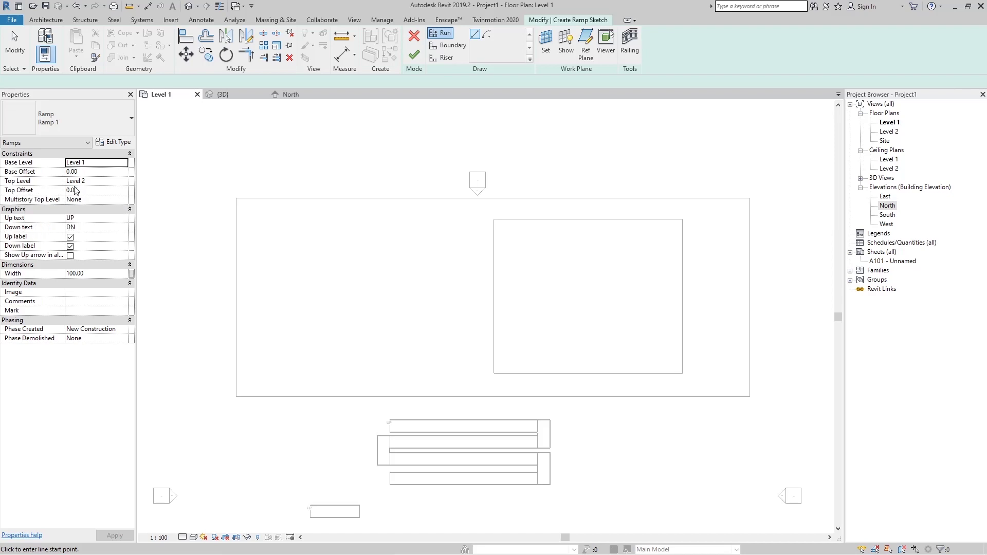
pyautogui.click(123, 181)
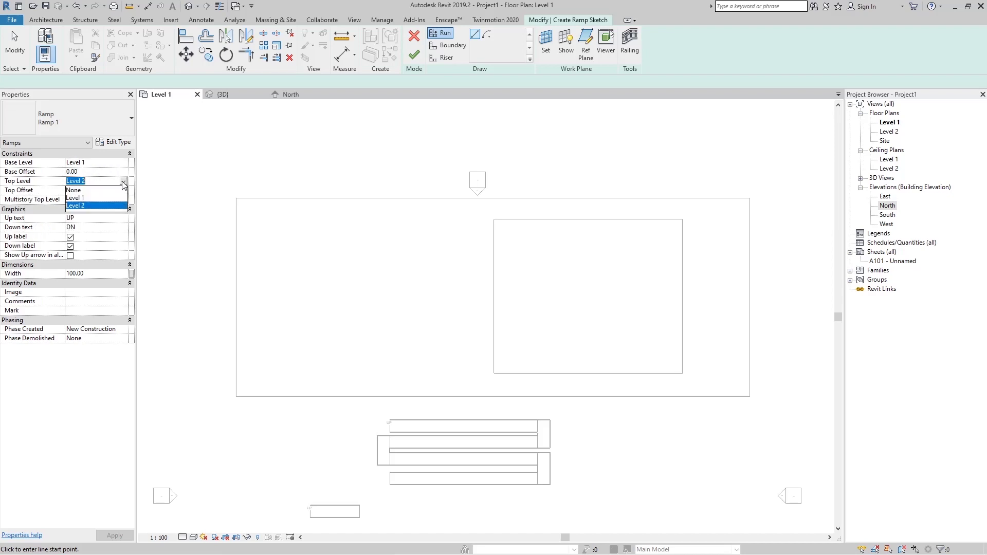
pyautogui.click(85, 196)
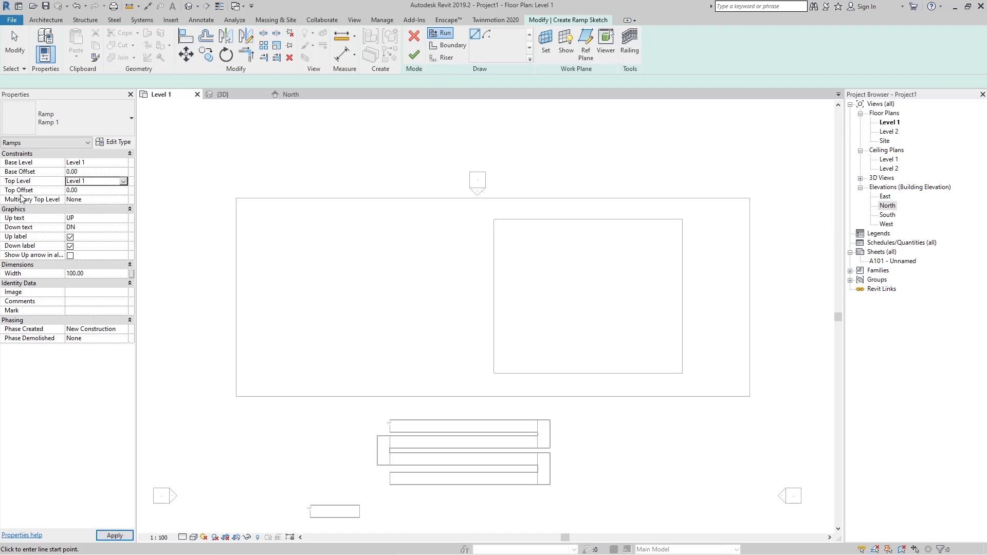
pyautogui.click(87, 191)
pyautogui.write('12')
pyautogui.click(355, 300)
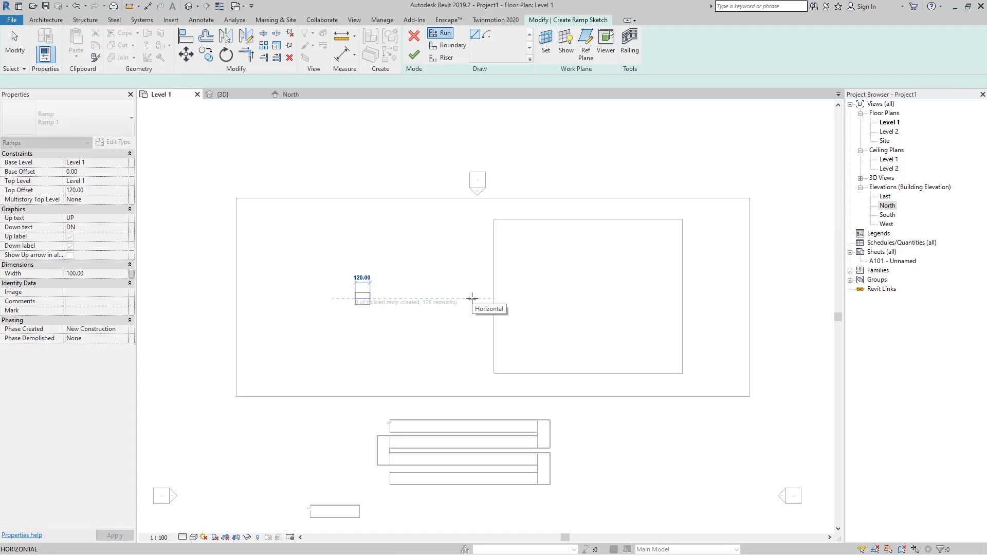
# - End the short 120-rise run and open Ramp 1's Type Properties at the maximum slope field
pyautogui.click(472, 298)
pyautogui.press('Escape')
pyautogui.scroll(2, 386, 334)
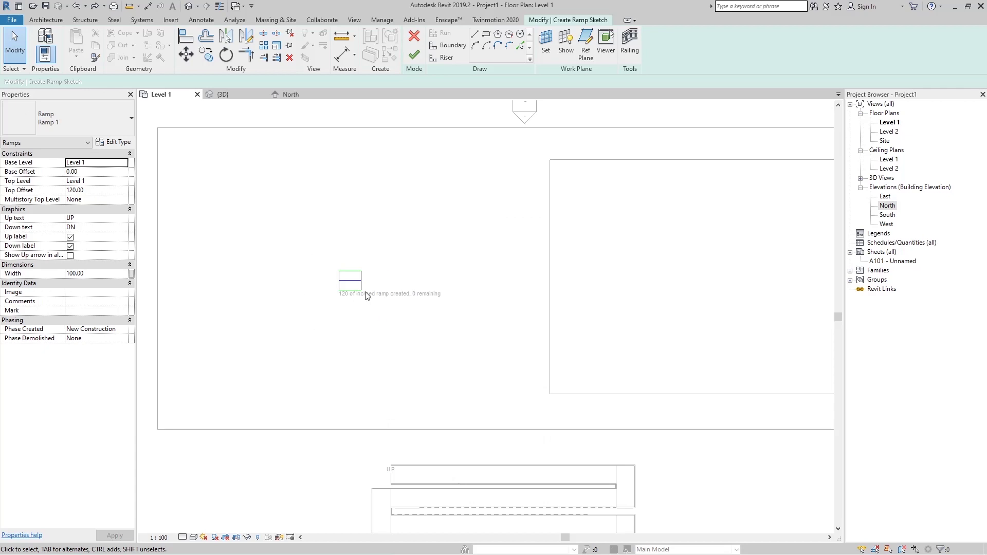
pyautogui.click(114, 143)
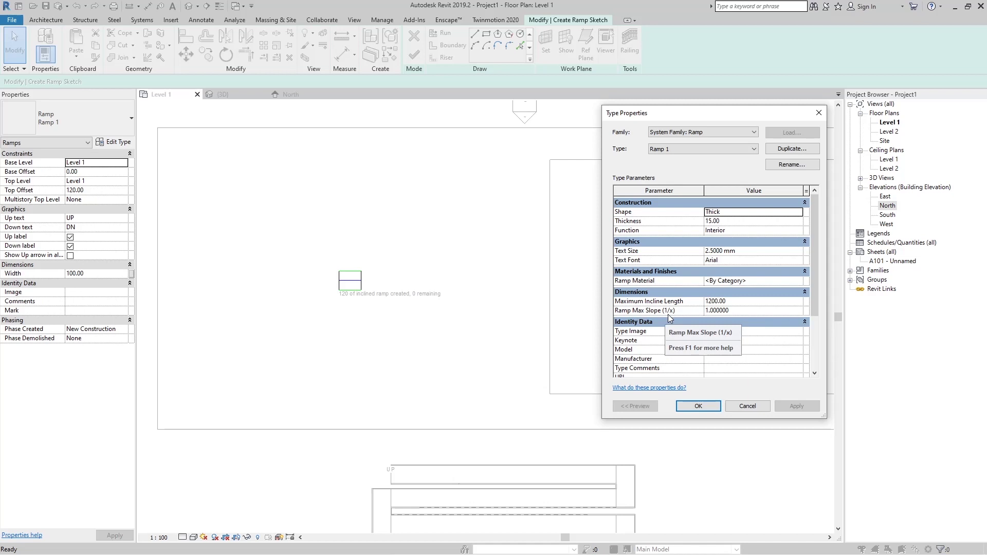
pyautogui.click(720, 311)
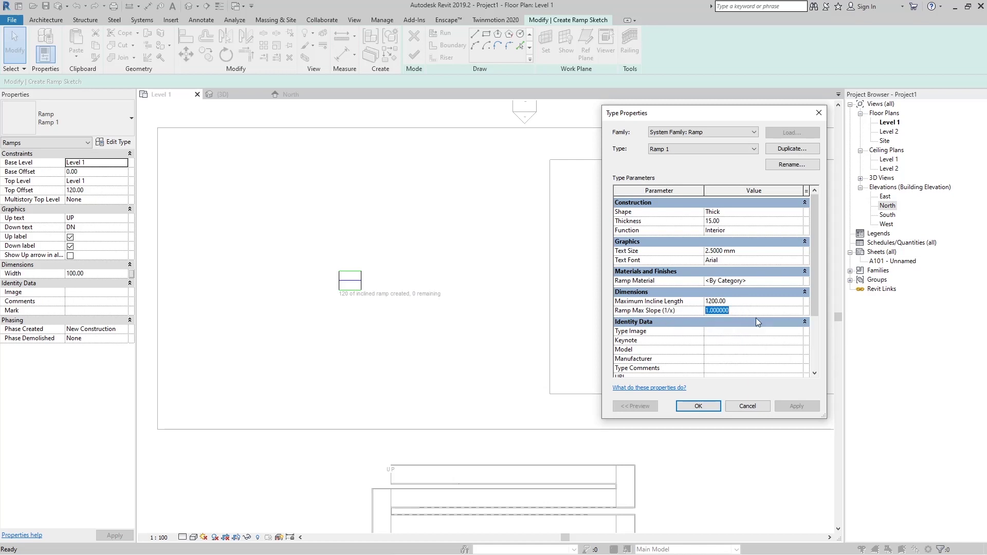
# - Set Ramp Max Slope (1/x) to 8, accept the changes, and delete the too-short run
pyautogui.write('8')
pyautogui.press('Return')
pyautogui.click(740, 302)
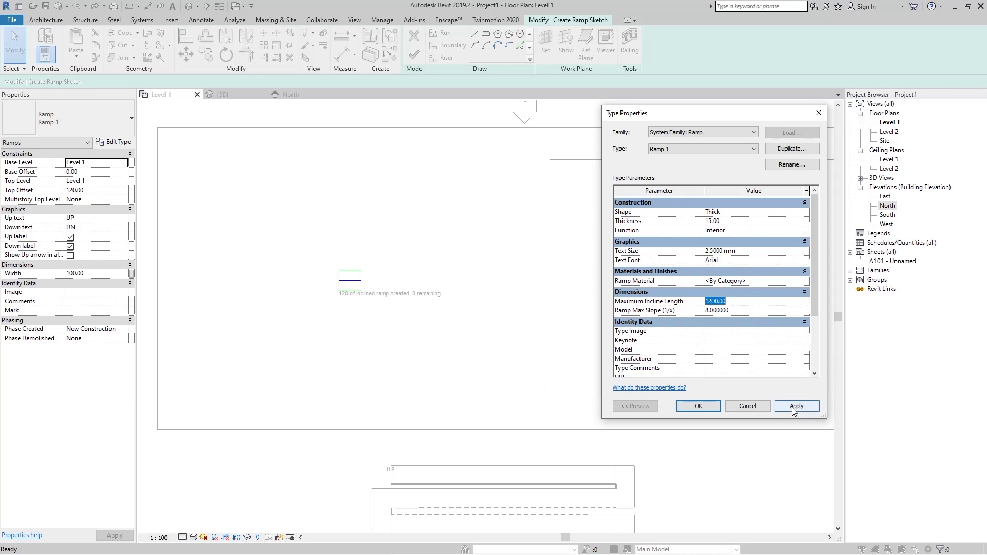
pyautogui.click(796, 406)
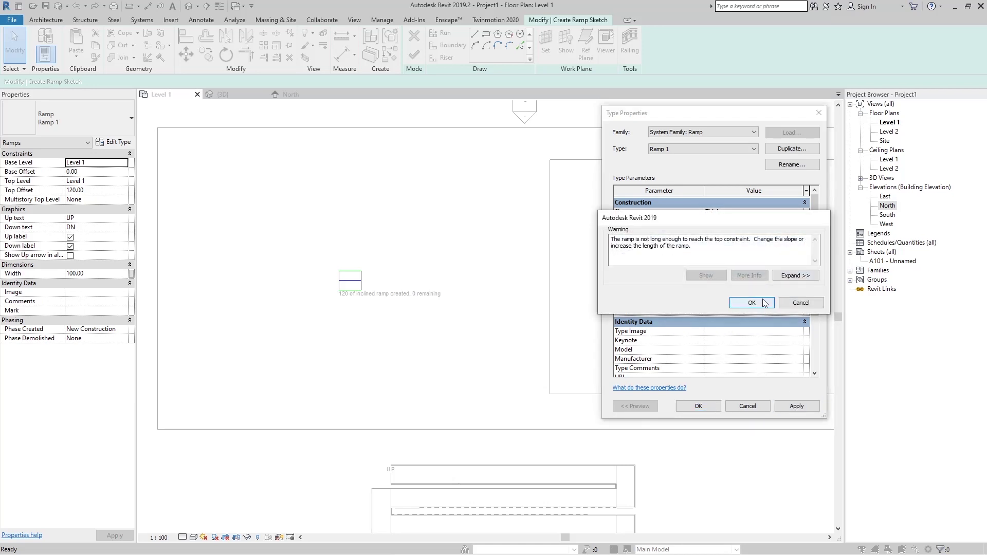
pyautogui.click(764, 303)
pyautogui.click(698, 405)
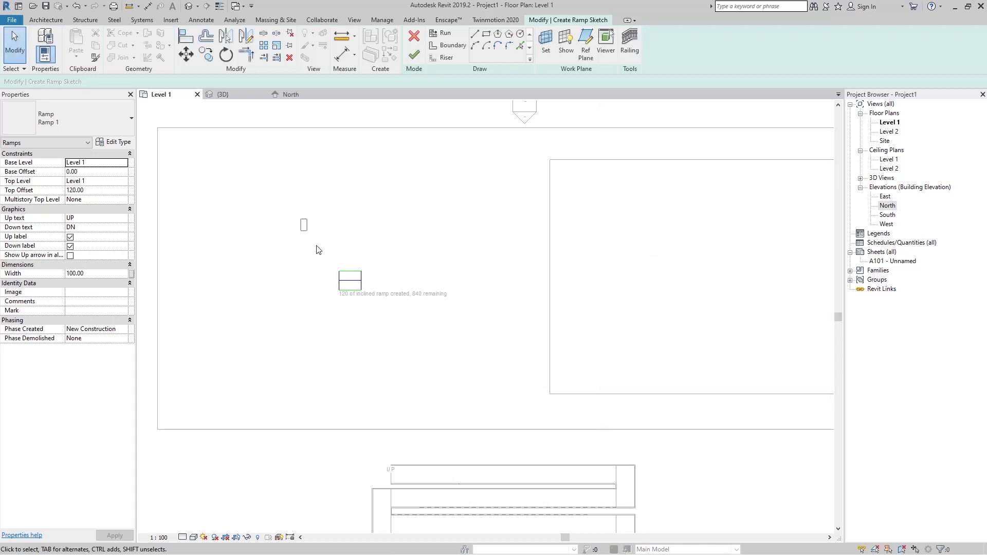
pyautogui.moveTo(300, 219); pyautogui.dragTo(436, 337)
pyautogui.press('Delete')
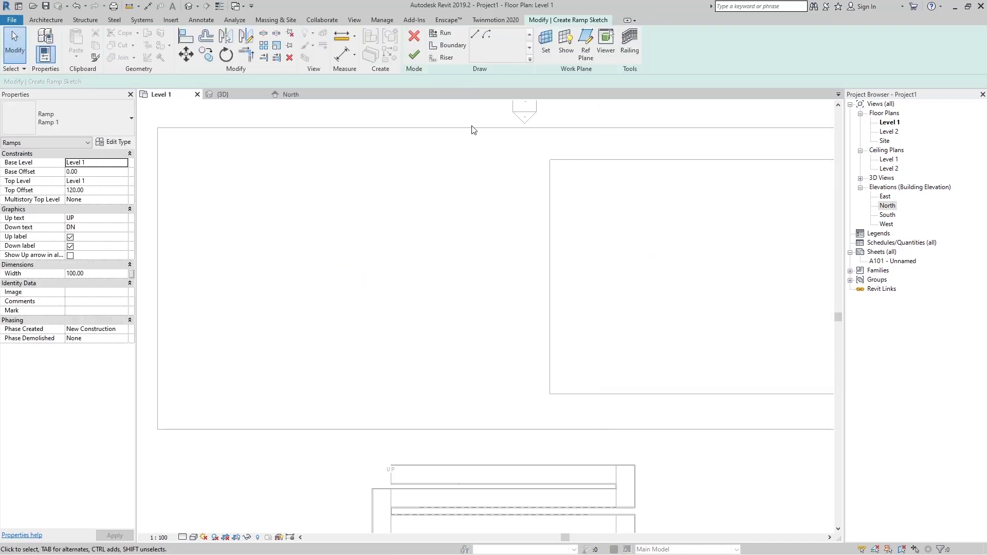
# - Sketch a new straight ramp run 960 long
pyautogui.click(448, 34)
pyautogui.click(373, 276)
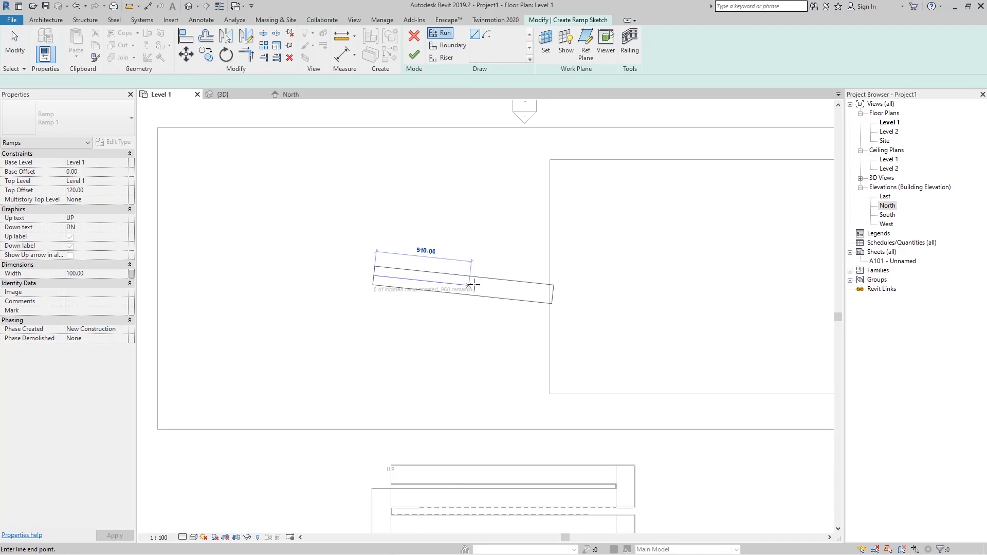
pyautogui.click(583, 276)
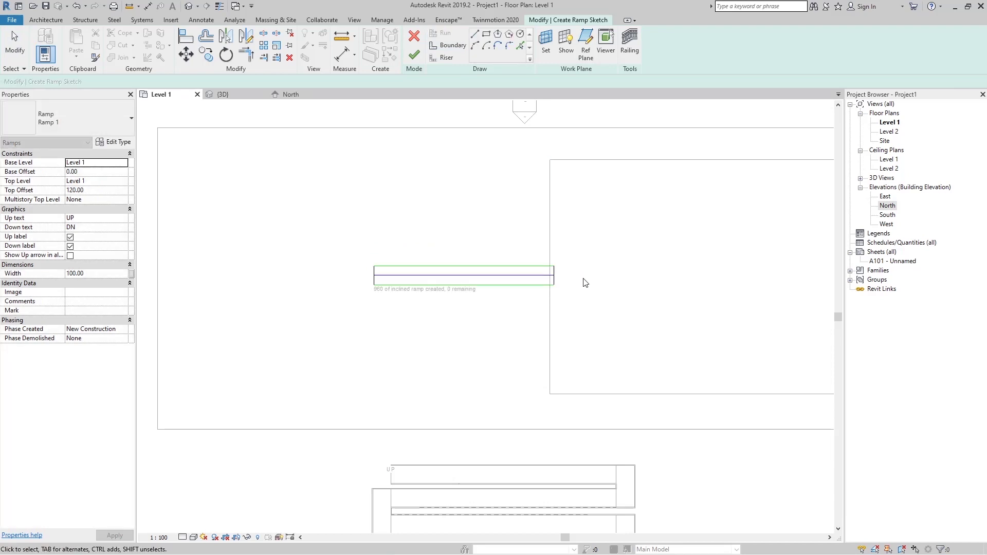
# - Move the run's five sketch lines with MV so the run meets the raised slab's edge
pyautogui.moveTo(313, 229); pyautogui.dragTo(667, 335)
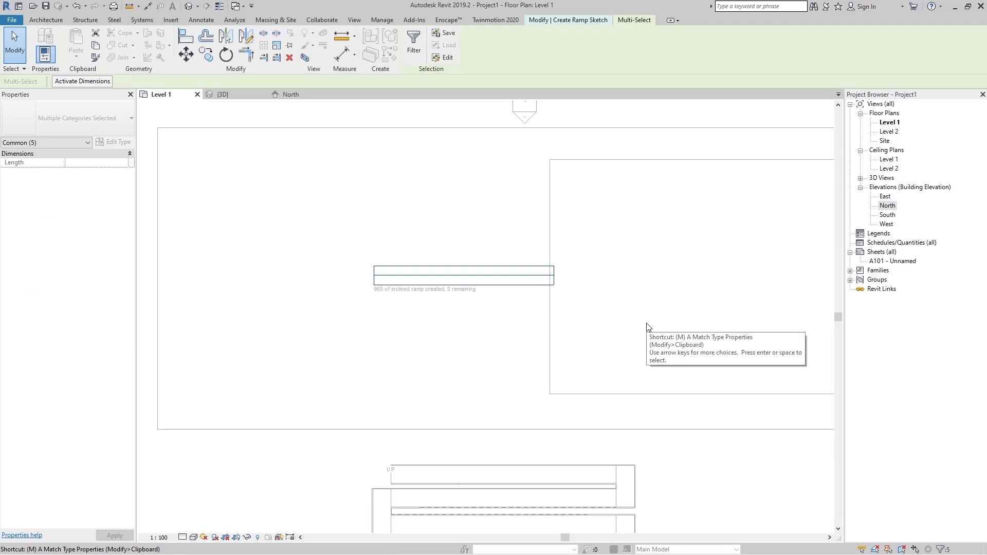
pyautogui.press('v')
pyautogui.scroll(2, 563, 281)
pyautogui.click(547, 273)
pyautogui.click(540, 266)
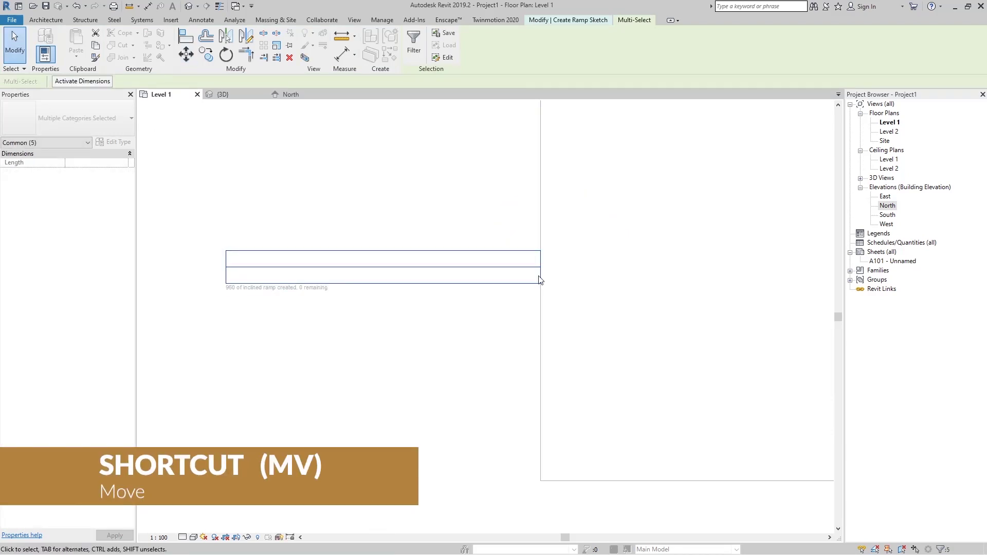
pyautogui.scroll(-2, 542, 390)
pyautogui.scroll(-1, 551, 258)
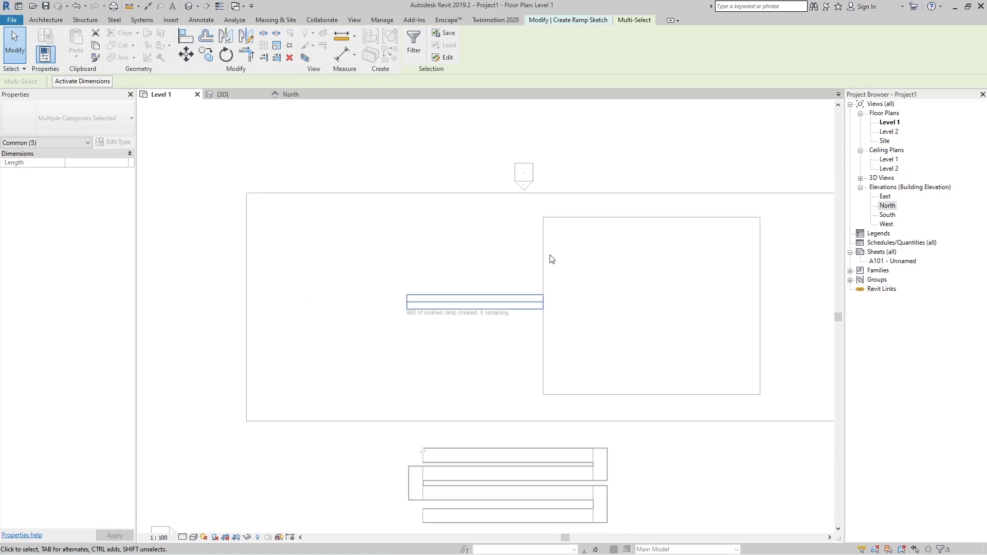
pyautogui.click(533, 222)
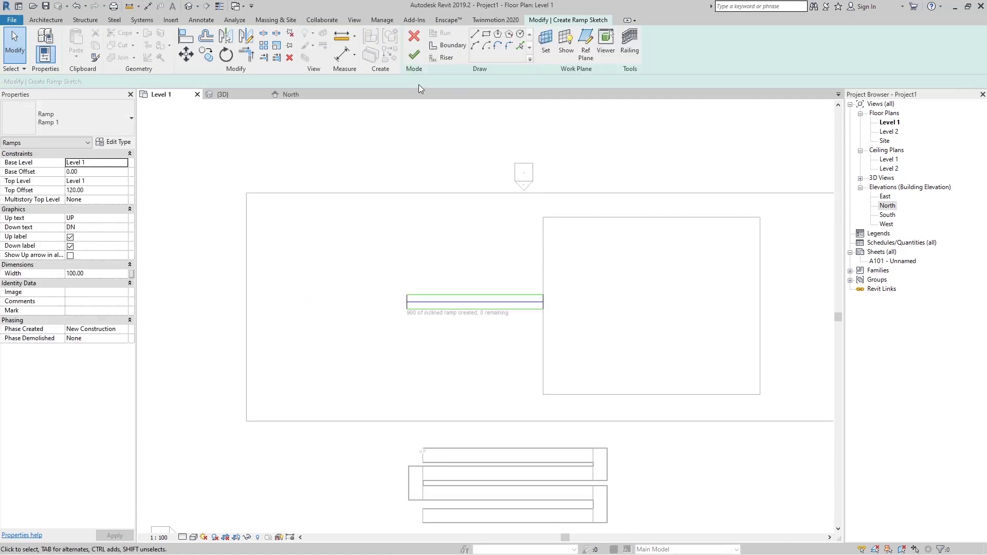
# - Finish the 960-long ramp and inspect it from a low angle in the 3D view
pyautogui.click(412, 58)
pyautogui.click(395, 160)
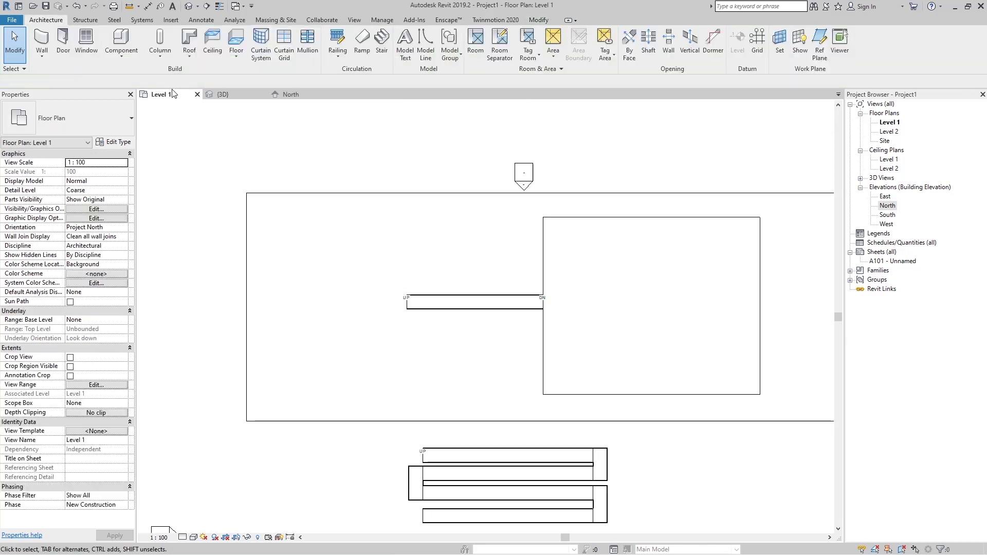
pyautogui.click(222, 94)
pyautogui.keyDown('shift'); pyautogui.moveTo(478, 242); pyautogui.dragTo(535, 399, button='middle'); pyautogui.keyUp('shift')
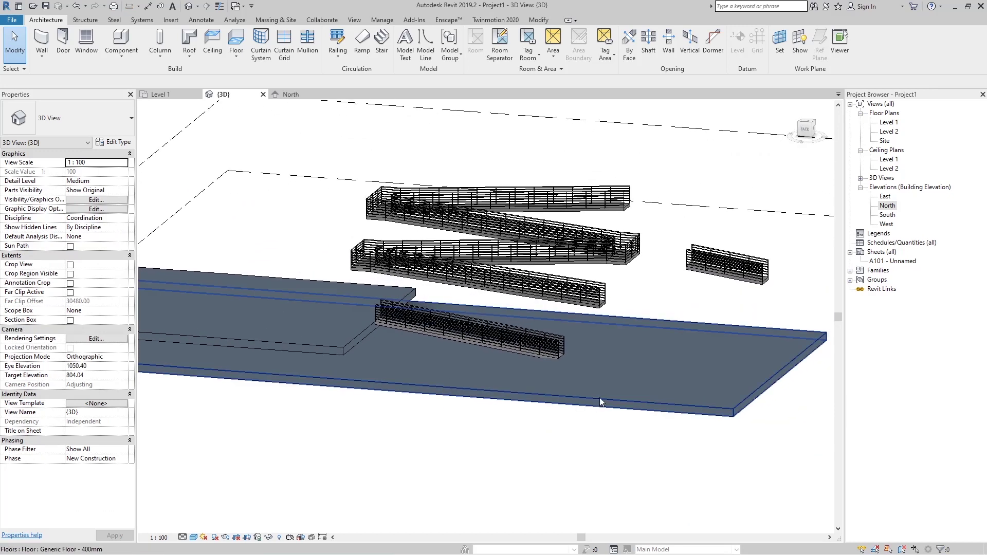
pyautogui.scroll(-3, 599, 397)
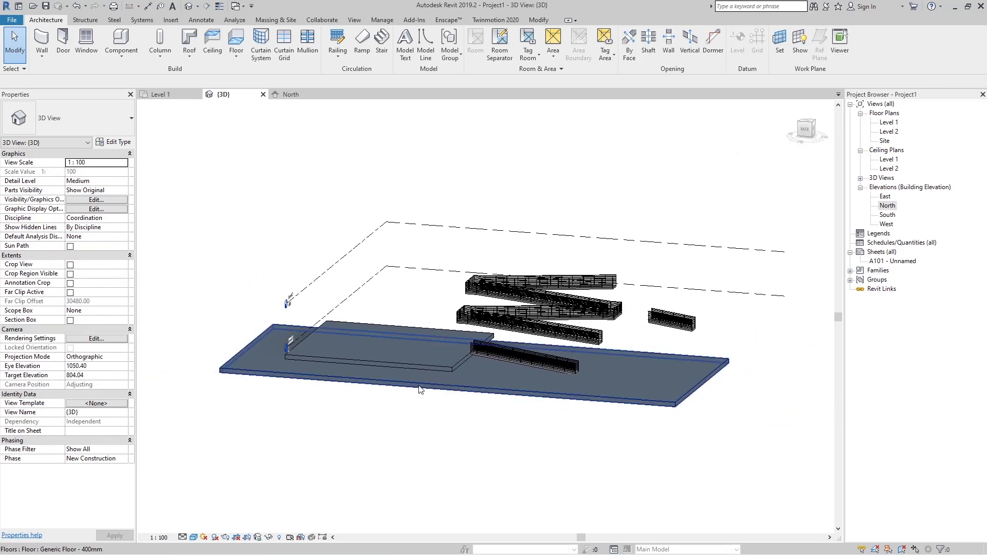
pyautogui.scroll(3, 572, 386)
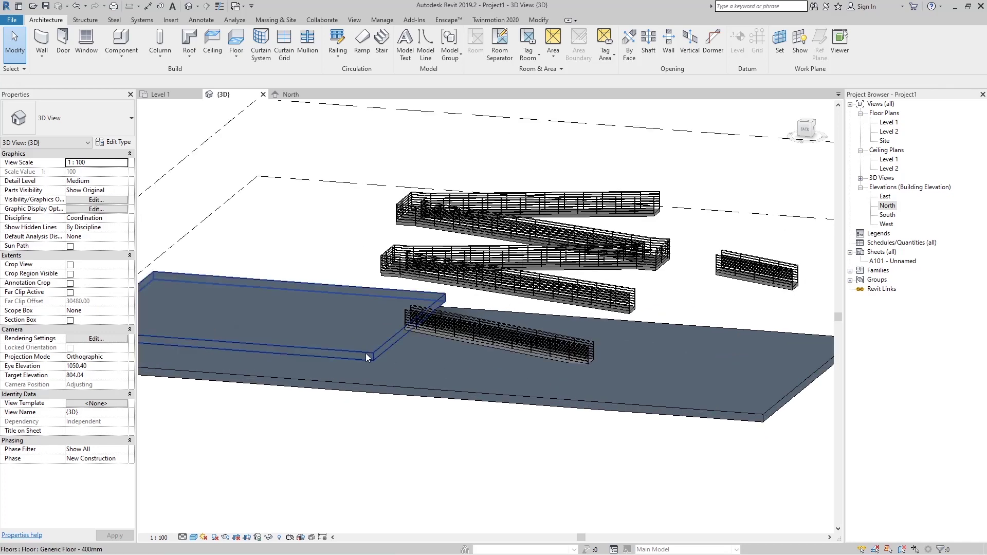
# - Examine the raised slab and new ramp, then reopen the ramp's sketch on Level 1
pyautogui.click(366, 354)
pyautogui.keyDown('shift'); pyautogui.moveTo(461, 437); pyautogui.dragTo(378, 477, button='middle'); pyautogui.keyUp('shift')
pyautogui.scroll(2, 378, 478)
pyautogui.click(416, 465)
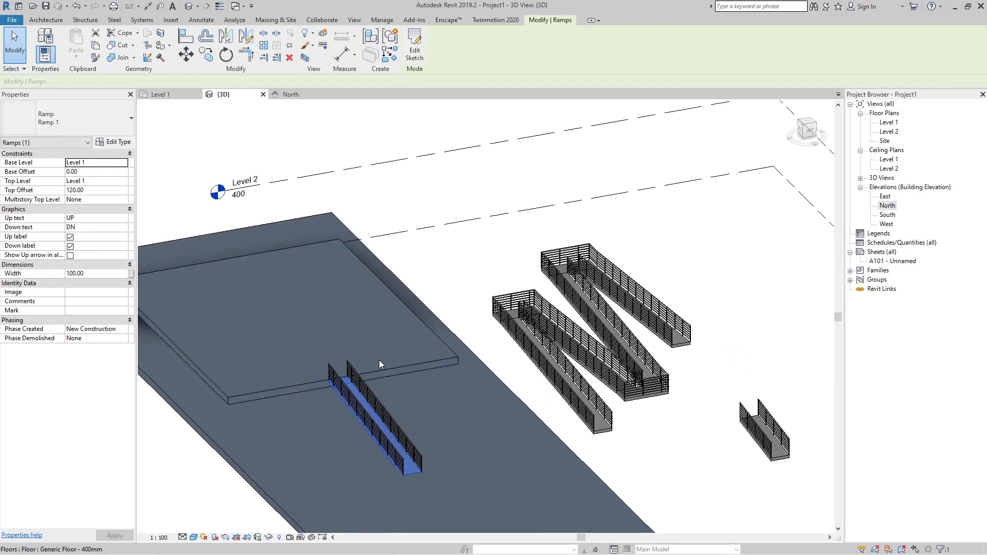
pyautogui.click(194, 97)
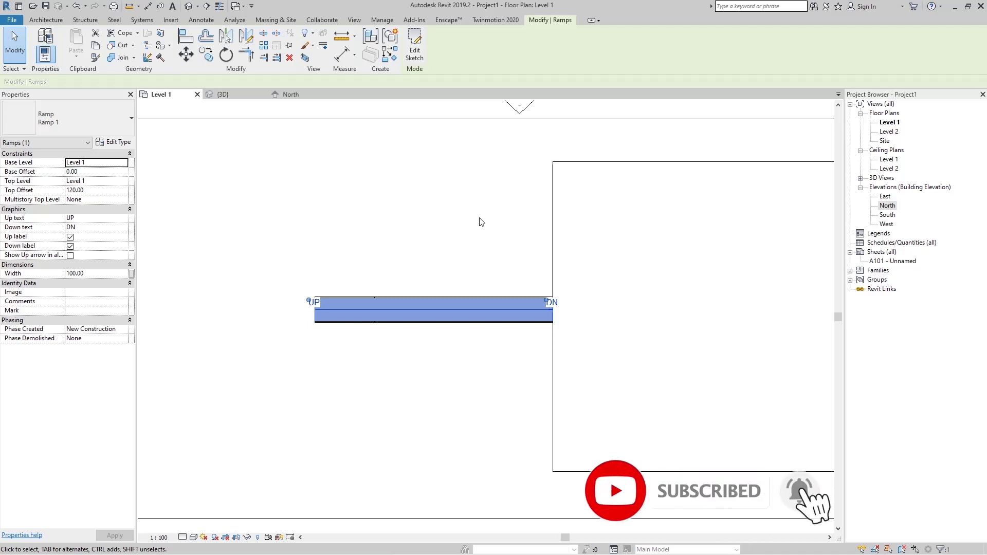
pyautogui.click(424, 44)
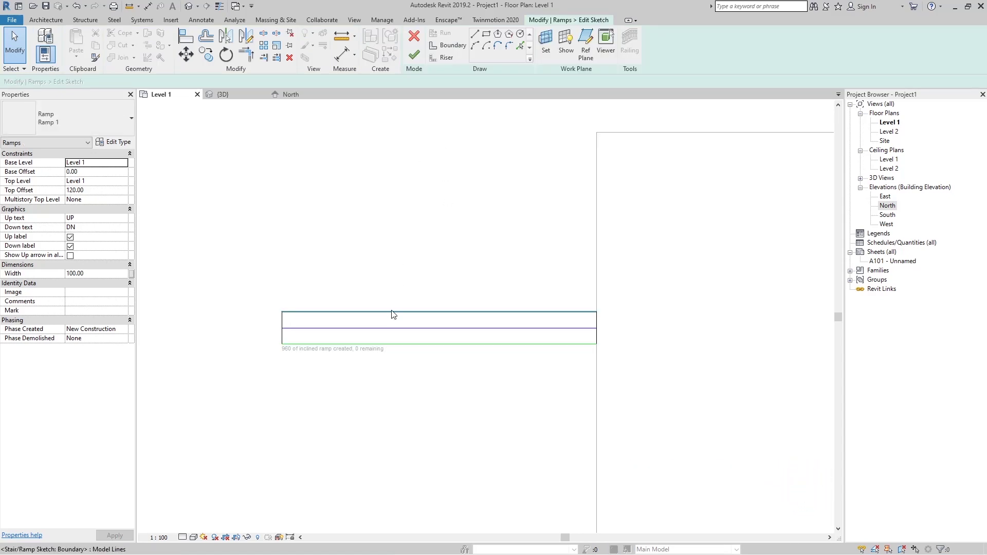
# - Delete the ramp sketch's riser lines and straight side boundary lines
pyautogui.click(282, 325)
pyautogui.click(597, 327)
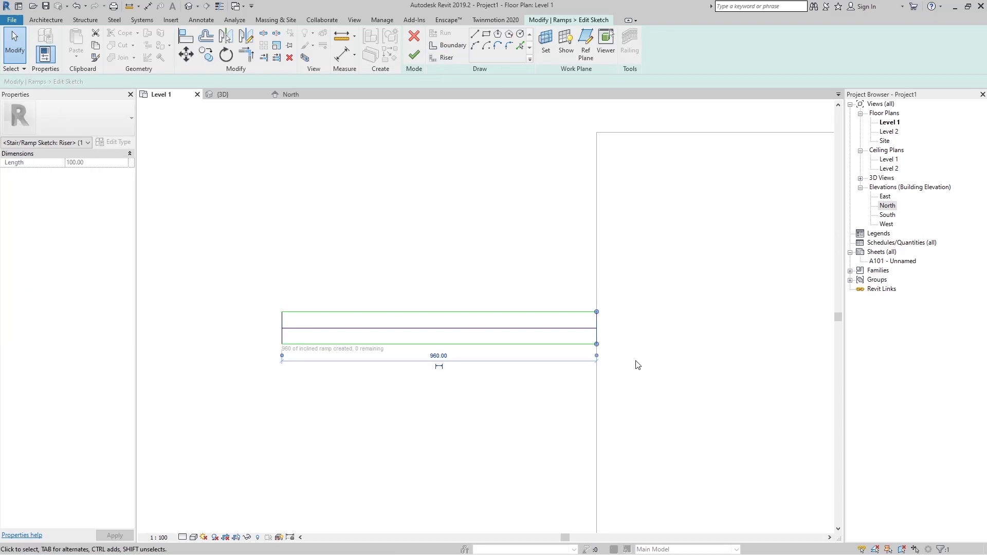
pyautogui.click(452, 257)
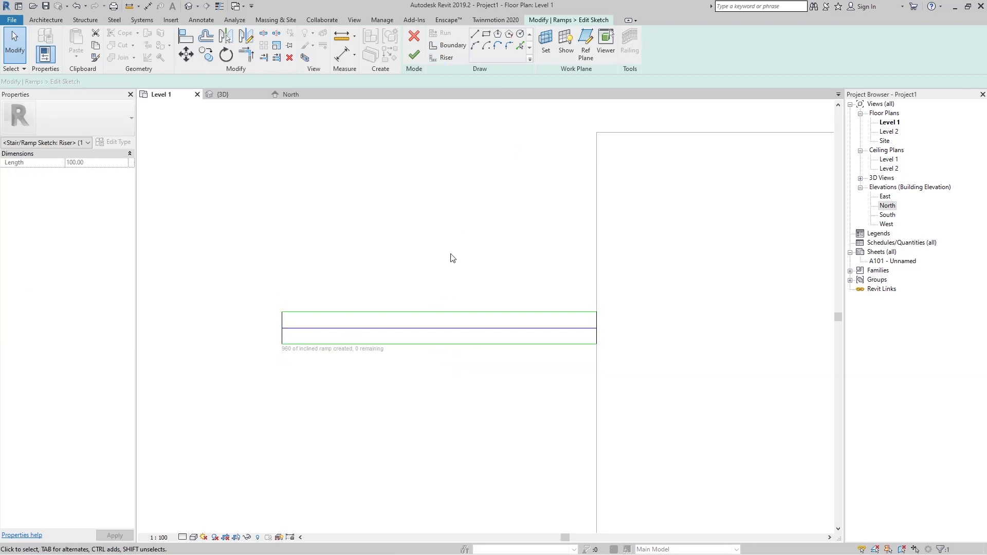
pyautogui.click(413, 312)
pyautogui.press('Delete')
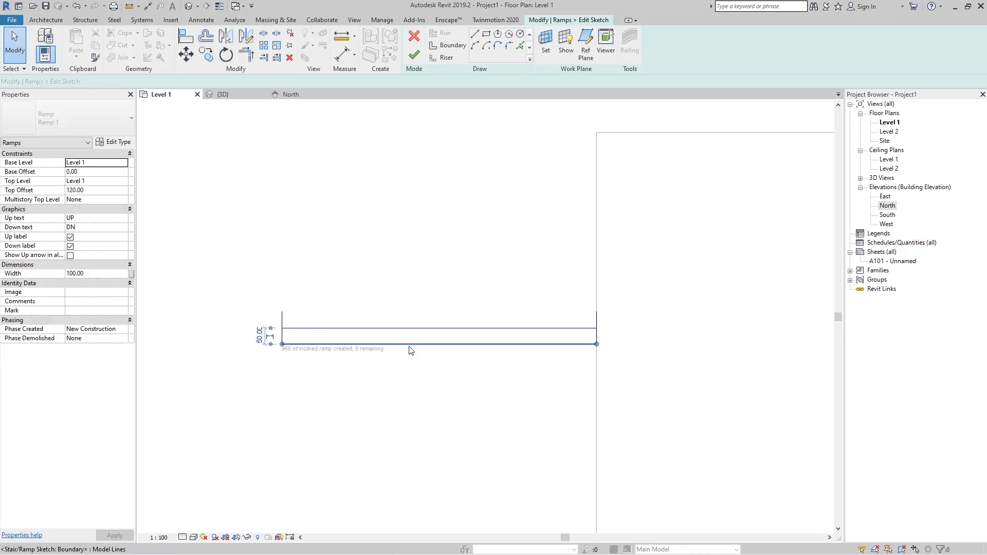
# - Draw a Start-End-Radius arc boundary from the ramp's left end to its right end
pyautogui.click(447, 46)
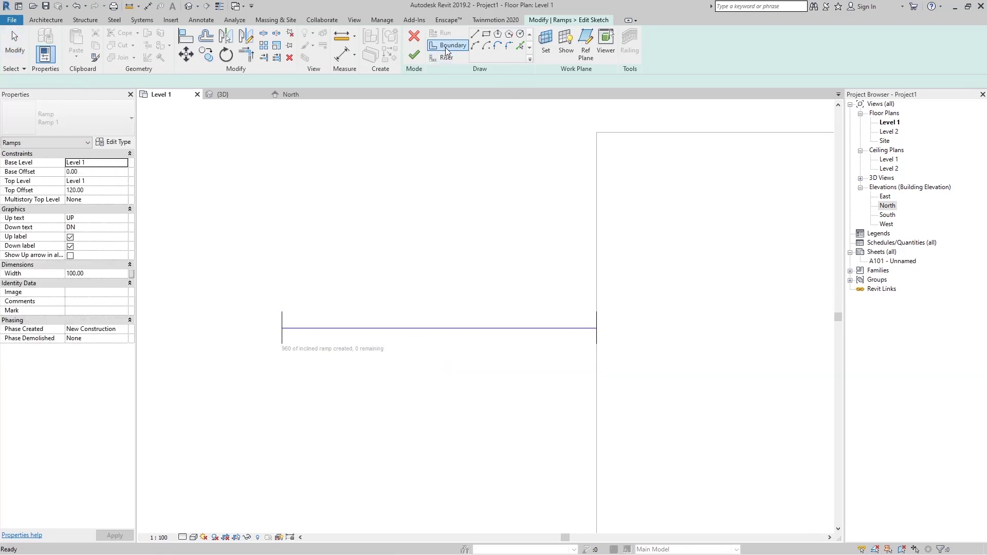
pyautogui.click(476, 46)
pyautogui.click(281, 252)
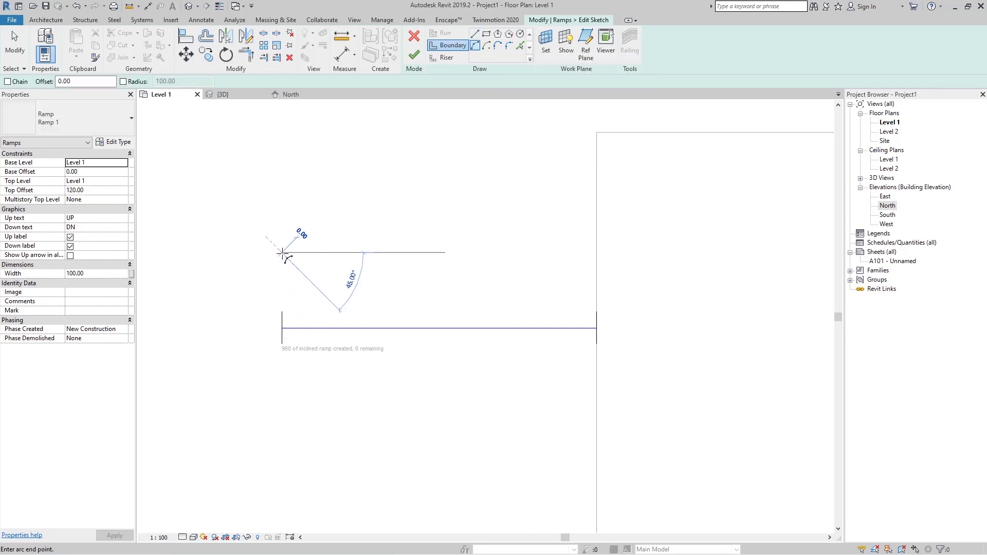
pyautogui.click(596, 269)
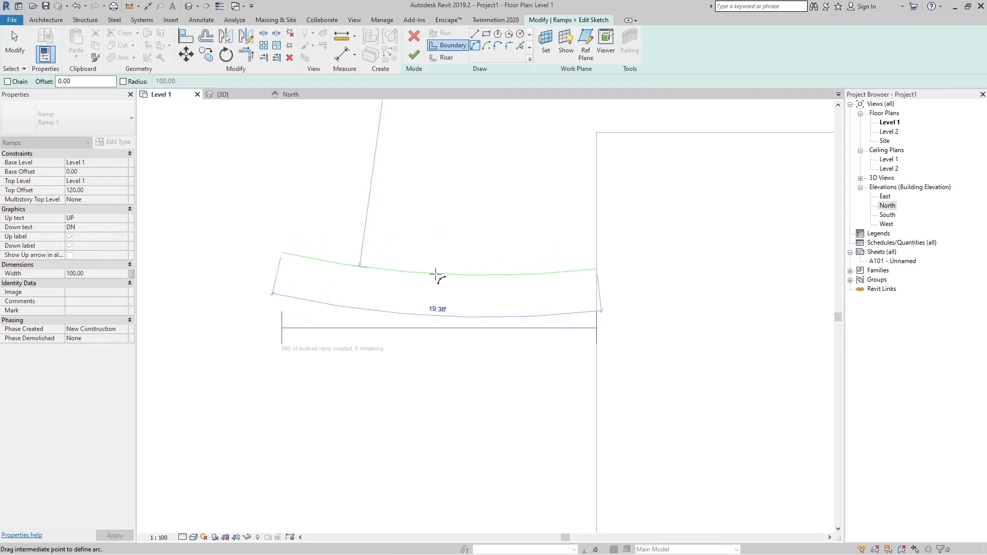
pyautogui.click(439, 273)
pyautogui.press('Escape')
pyautogui.press('Escape')
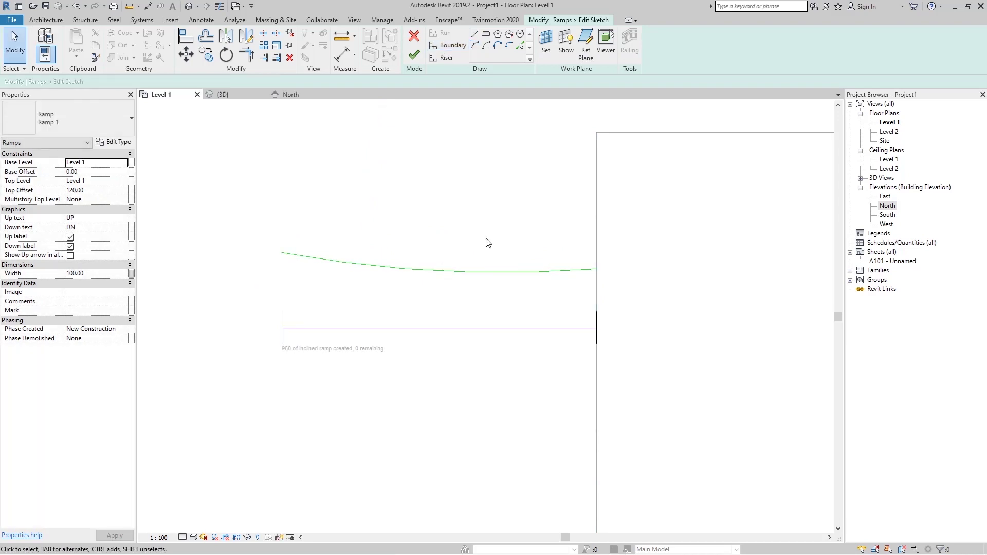
# - Mirror the arc boundary across the run line with MM to form the opposite curved side
pyautogui.click(476, 276)
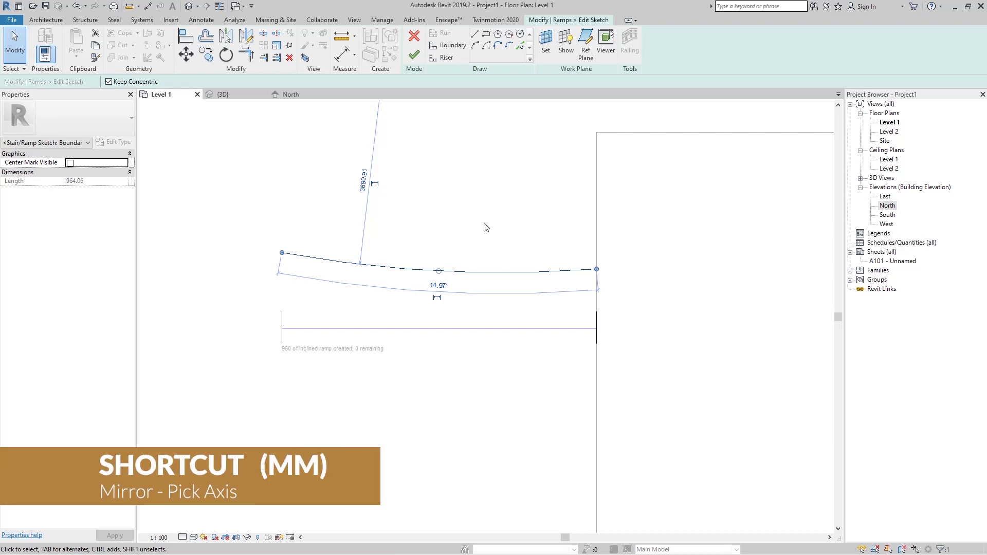
pyautogui.press('m')
pyautogui.press('m')
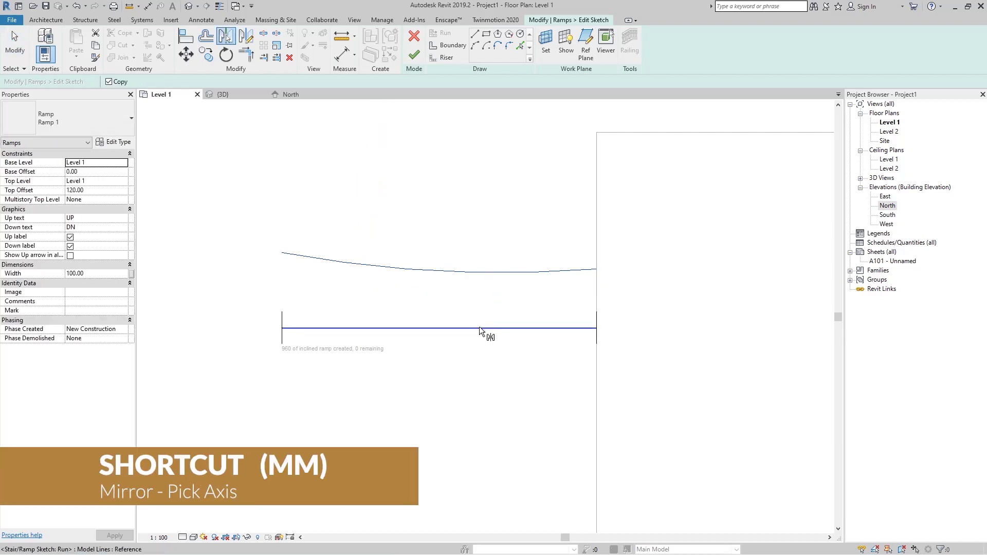
pyautogui.click(479, 328)
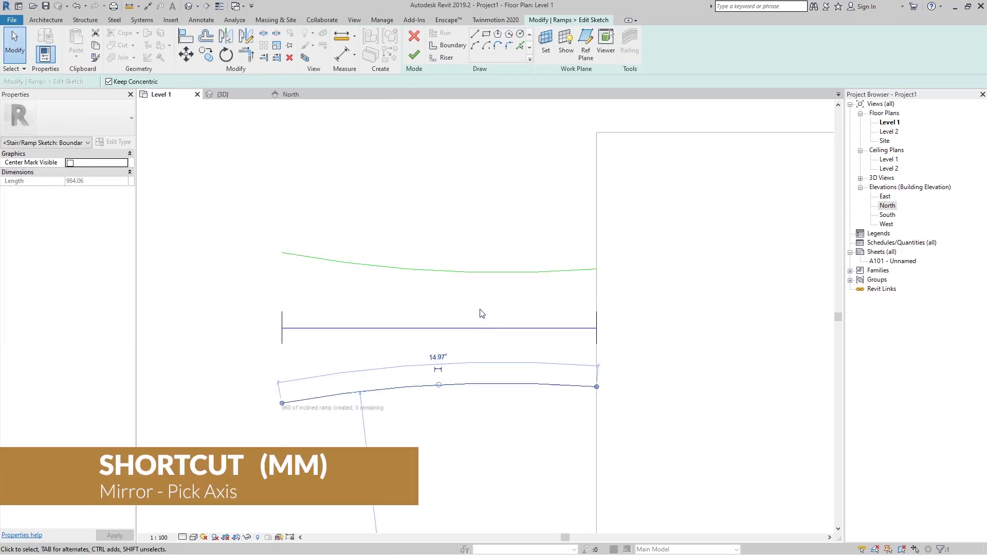
pyautogui.moveTo(414, 311); pyautogui.dragTo(427, 286, button='middle')
pyautogui.click(418, 278)
# - Trim both end lines to the top and bottom arcs with TR, then finish the flared ramp
pyautogui.press('t')
pyautogui.press('r')
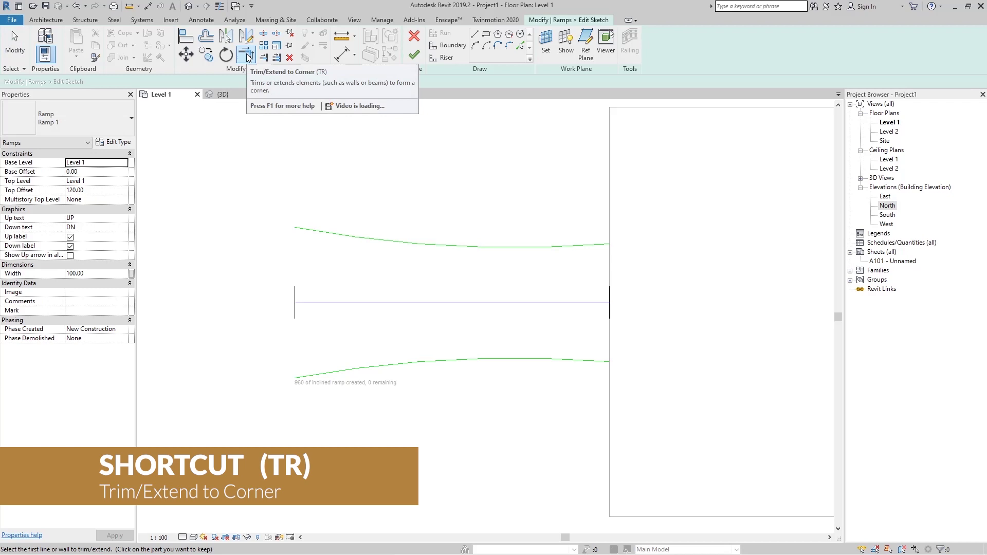
pyautogui.click(297, 290)
pyautogui.click(325, 233)
pyautogui.click(301, 354)
pyautogui.click(311, 374)
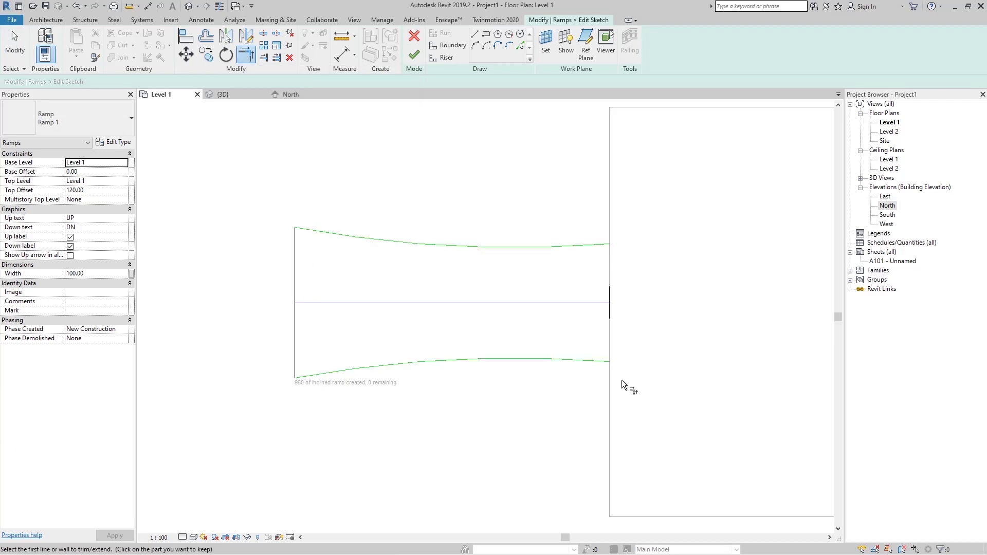
pyautogui.click(597, 362)
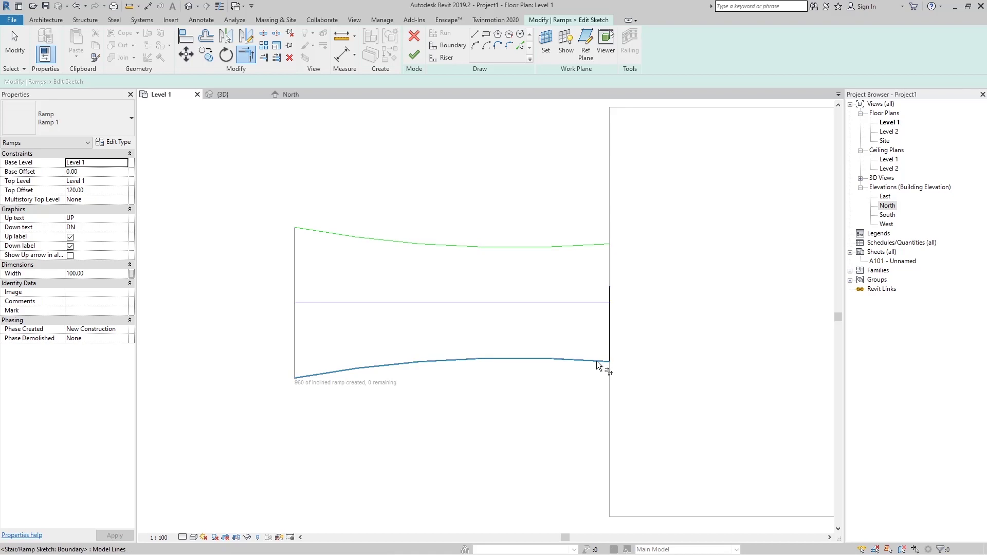
pyautogui.click(612, 328)
pyautogui.click(602, 245)
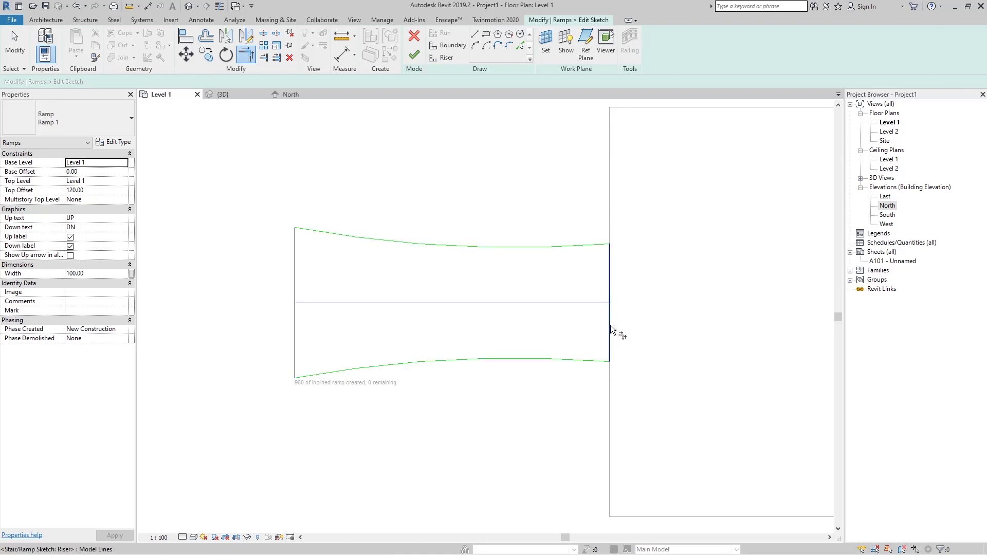
pyautogui.click(416, 57)
pyautogui.click(524, 434)
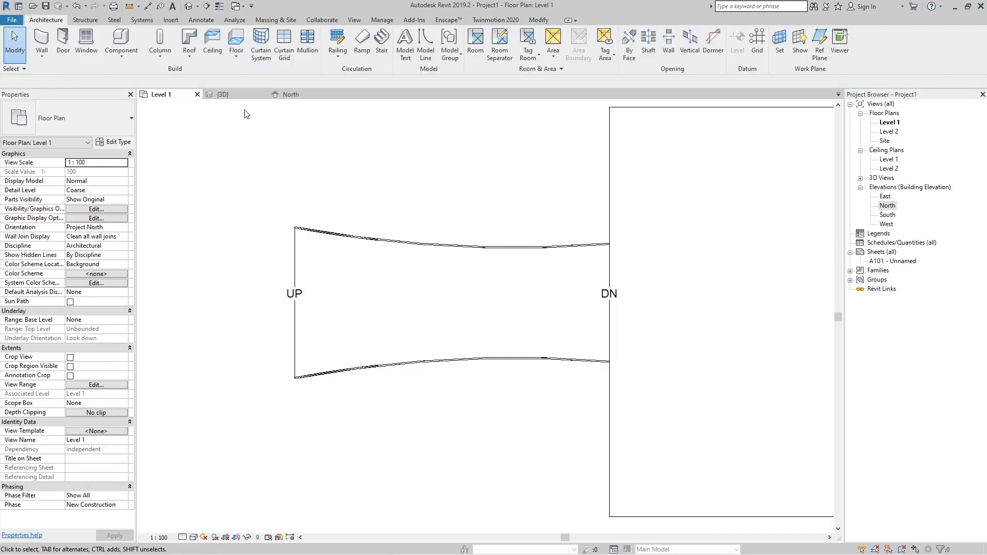
# - Select the flared ramp in the 3D view and open Ramp 1's Type Properties
pyautogui.click(223, 94)
pyautogui.keyDown('shift'); pyautogui.moveTo(445, 240); pyautogui.dragTo(422, 380, button='middle'); pyautogui.keyUp('shift')
pyautogui.scroll(4, 426, 363)
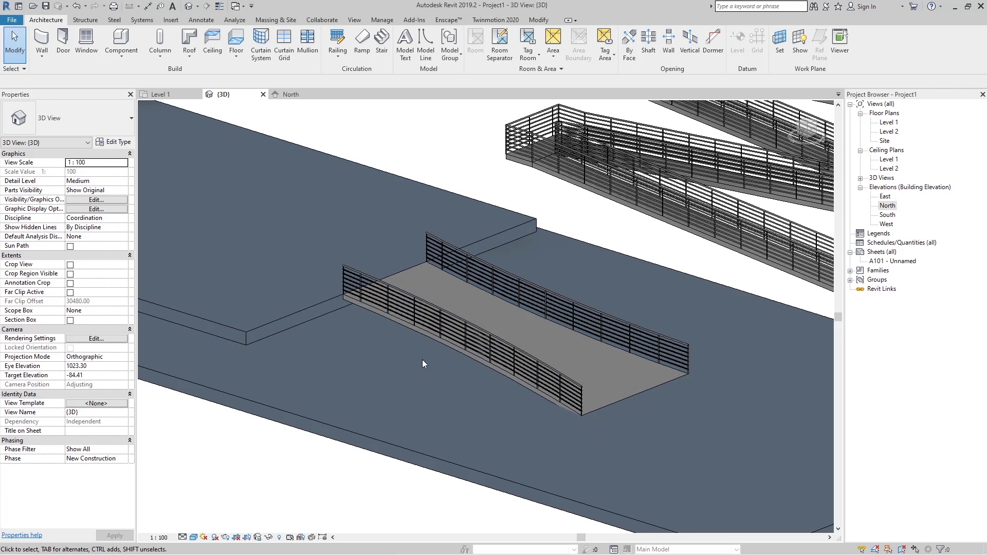
pyautogui.click(382, 317)
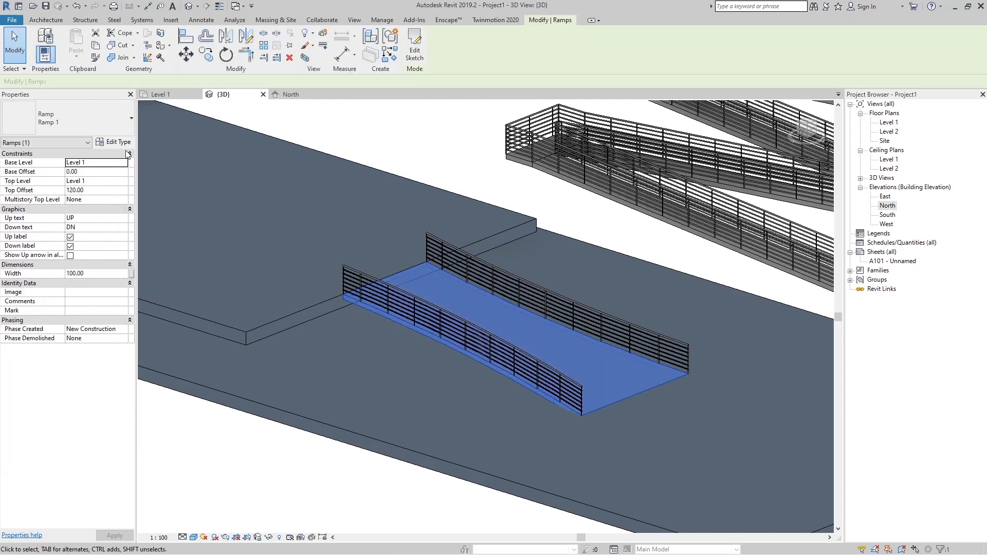
pyautogui.click(119, 141)
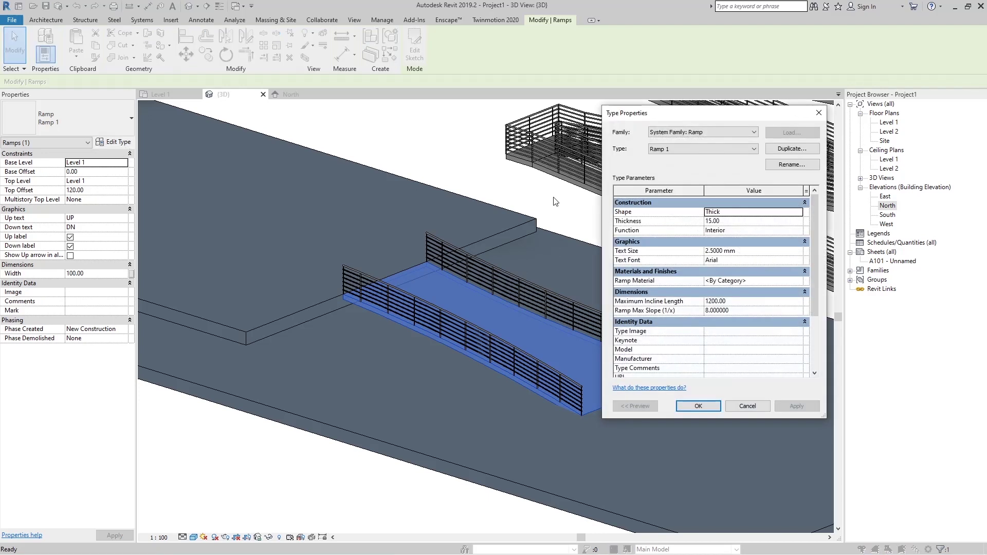
# - Set the ramp type's Thickness to 30 and apply it
pyautogui.click(350, 322)
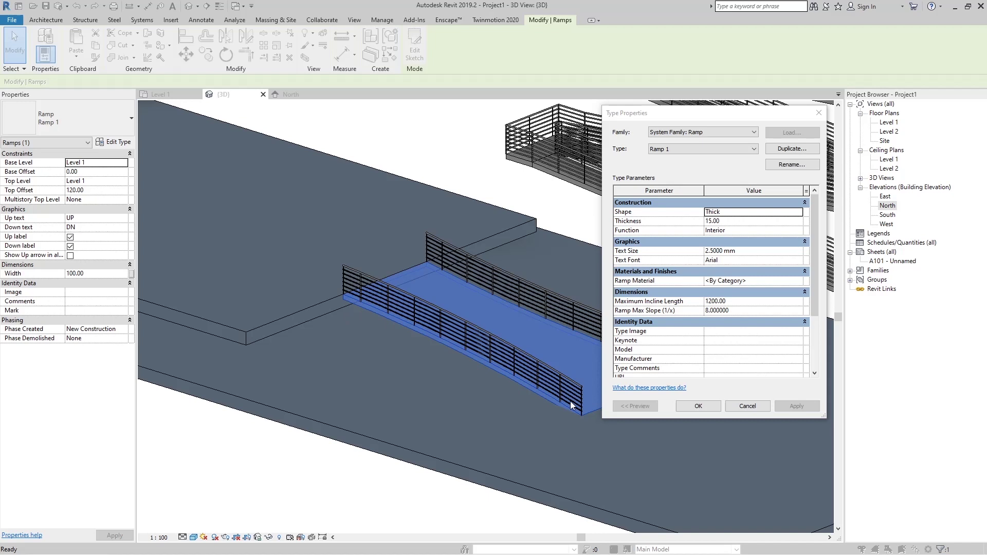
pyautogui.click(733, 224)
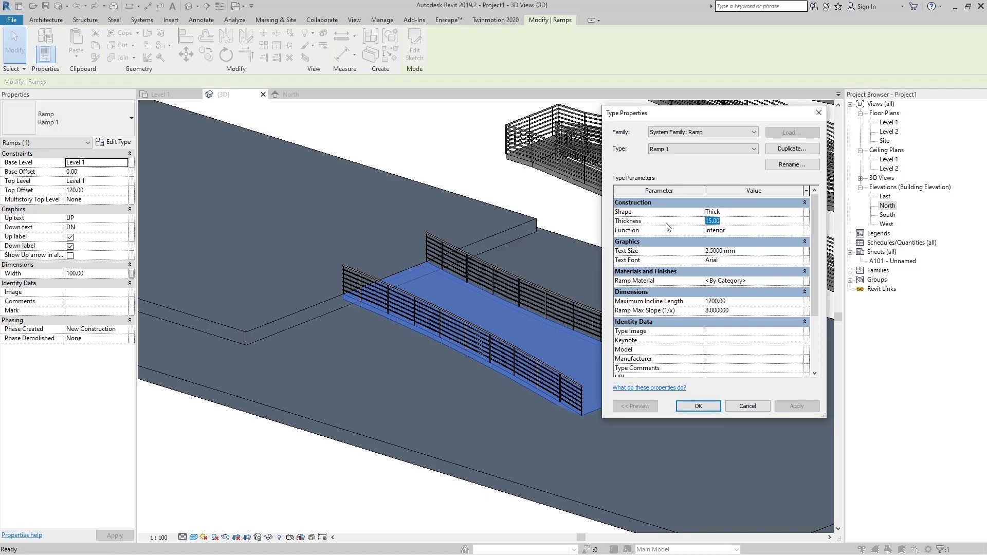
pyautogui.write('30')
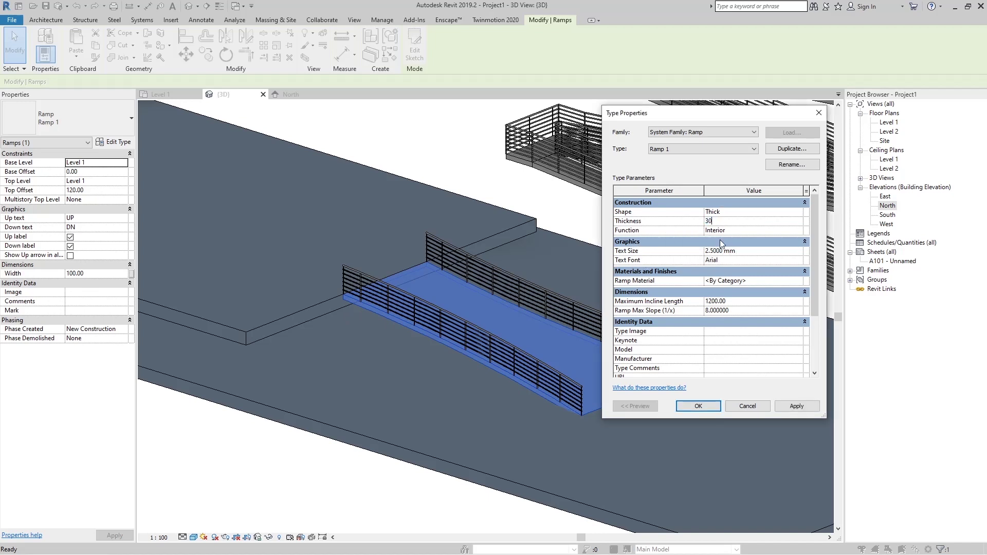
pyautogui.click(736, 228)
pyautogui.click(792, 408)
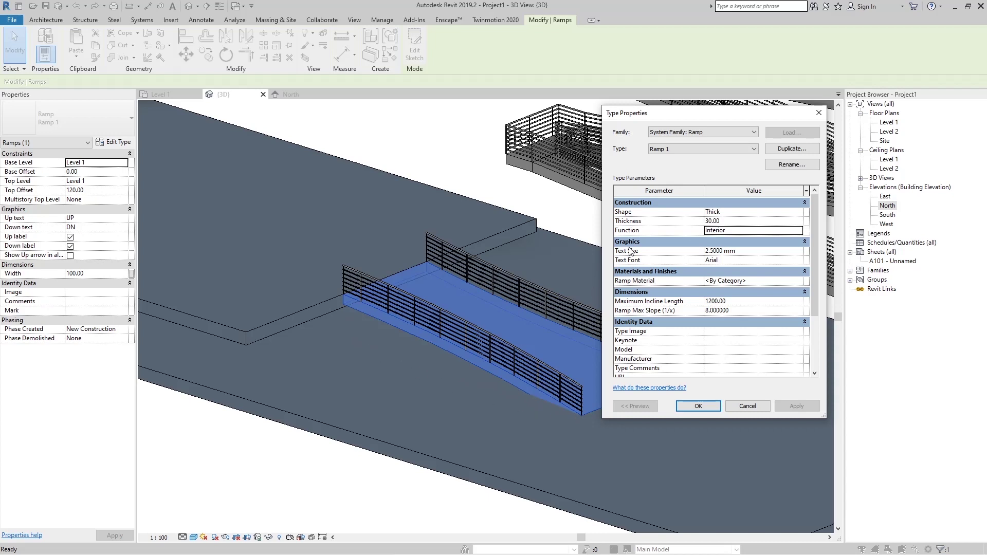
# - Change the ramp type's Shape to Solid and apply it, closing Type Properties
pyautogui.click(793, 212)
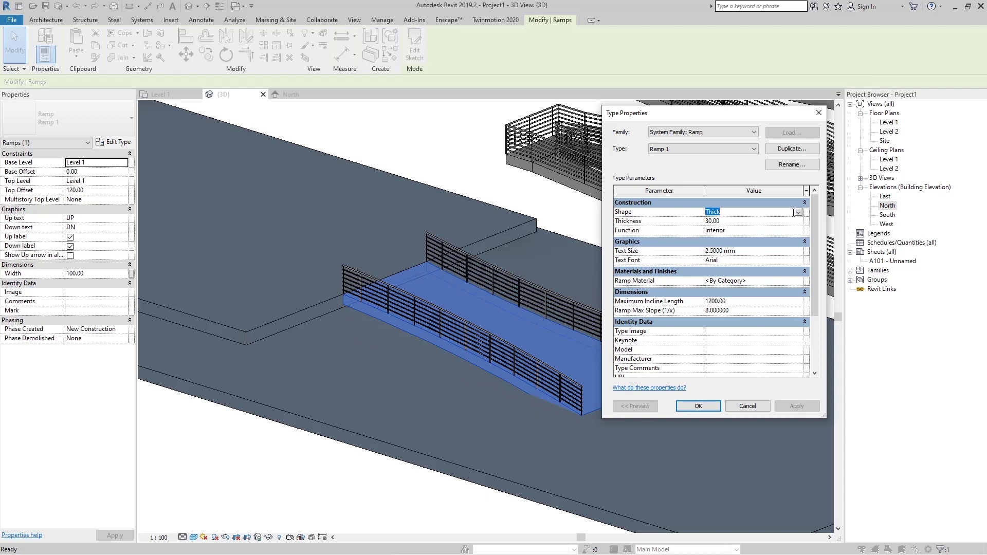
pyautogui.click(799, 213)
pyautogui.click(712, 229)
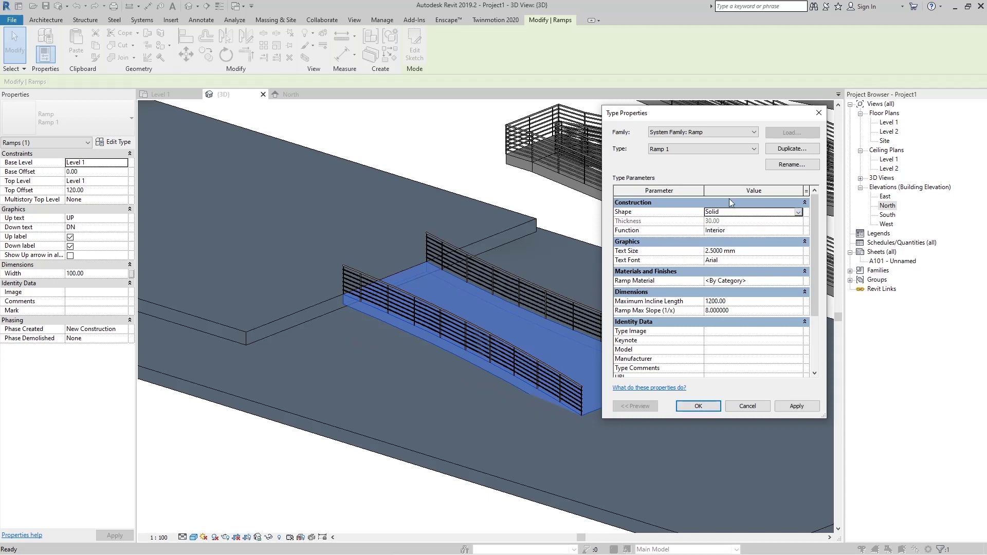
pyautogui.click(801, 410)
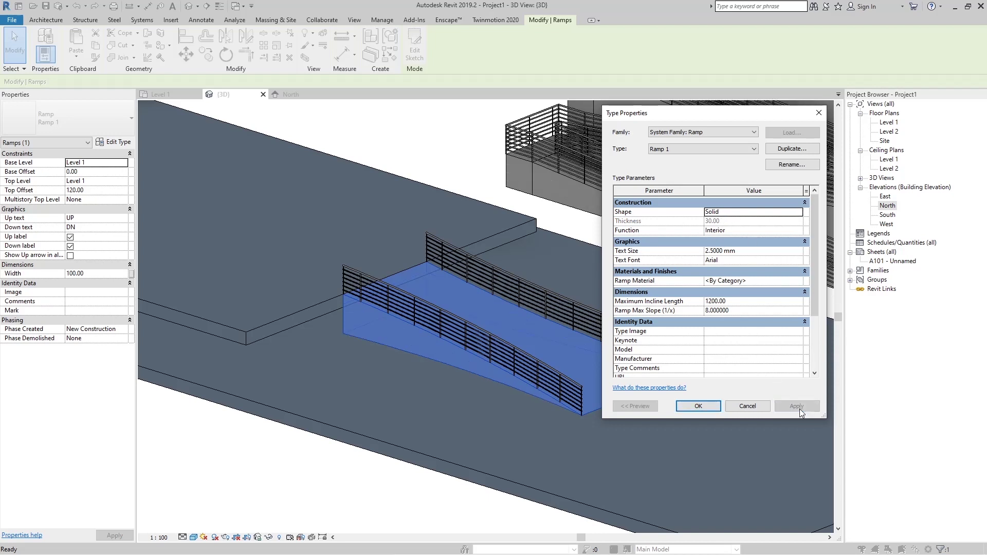
pyautogui.click(697, 406)
pyautogui.scroll(-4, 545, 332)
pyautogui.scroll(2, 665, 229)
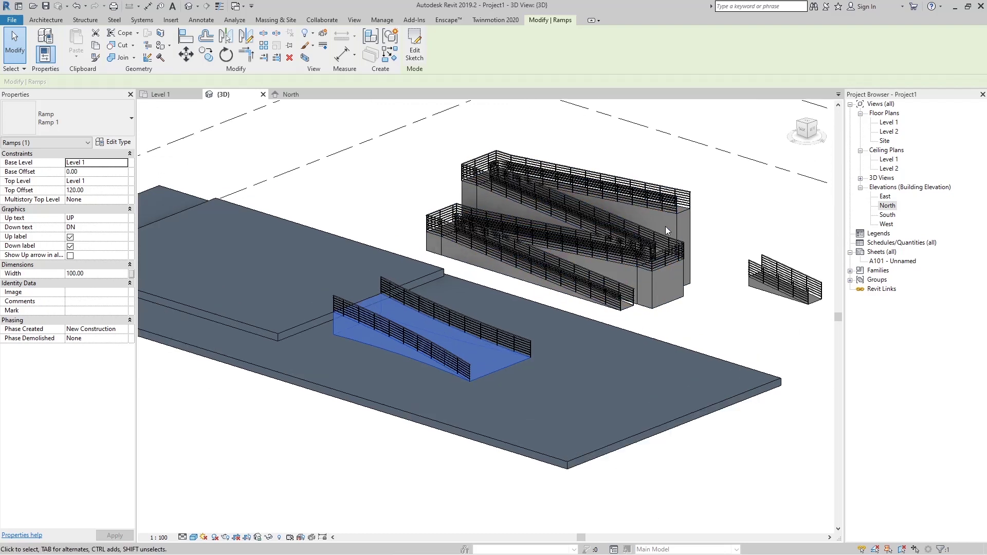
# - Reopen Ramp 1's Type Properties to confirm its shape is now Solid
pyautogui.scroll(1, 387, 358)
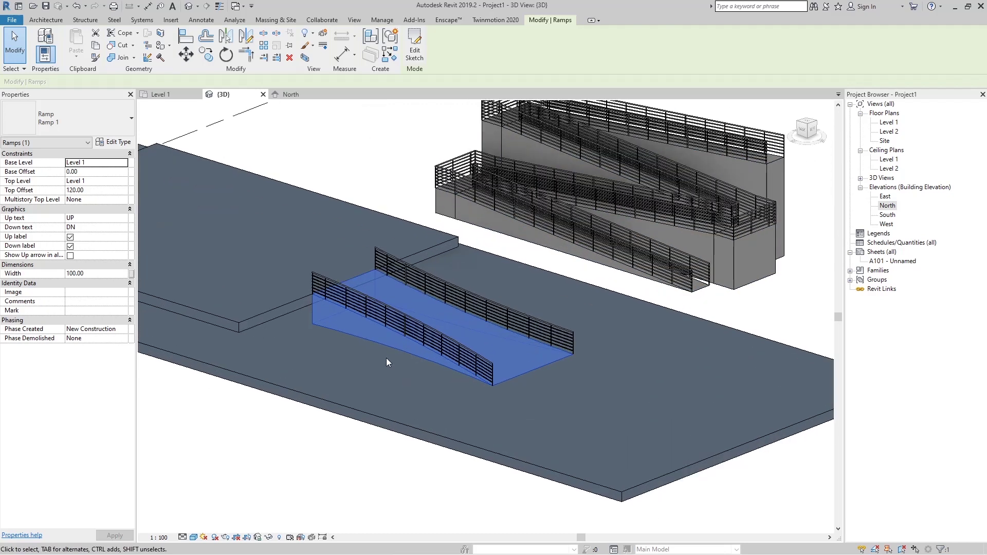
pyautogui.click(114, 142)
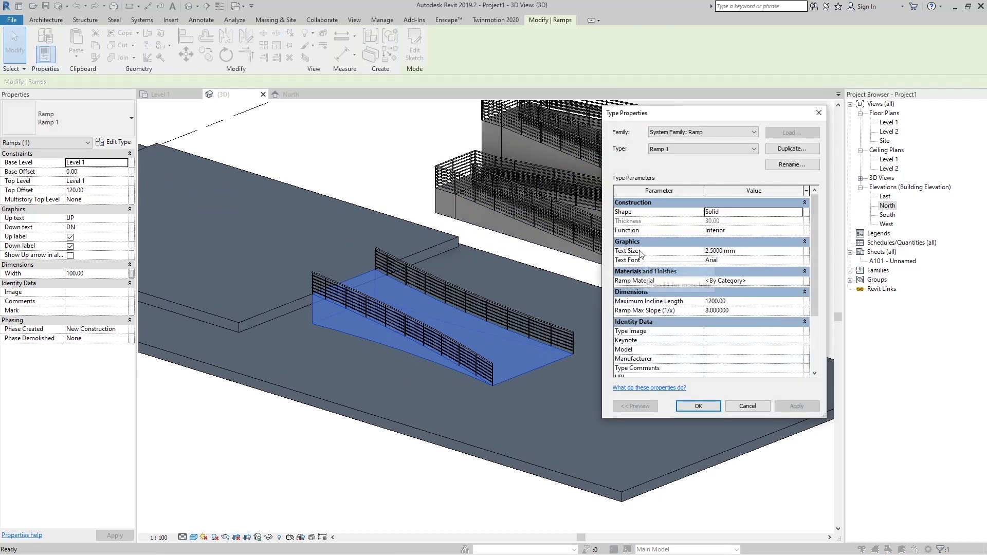